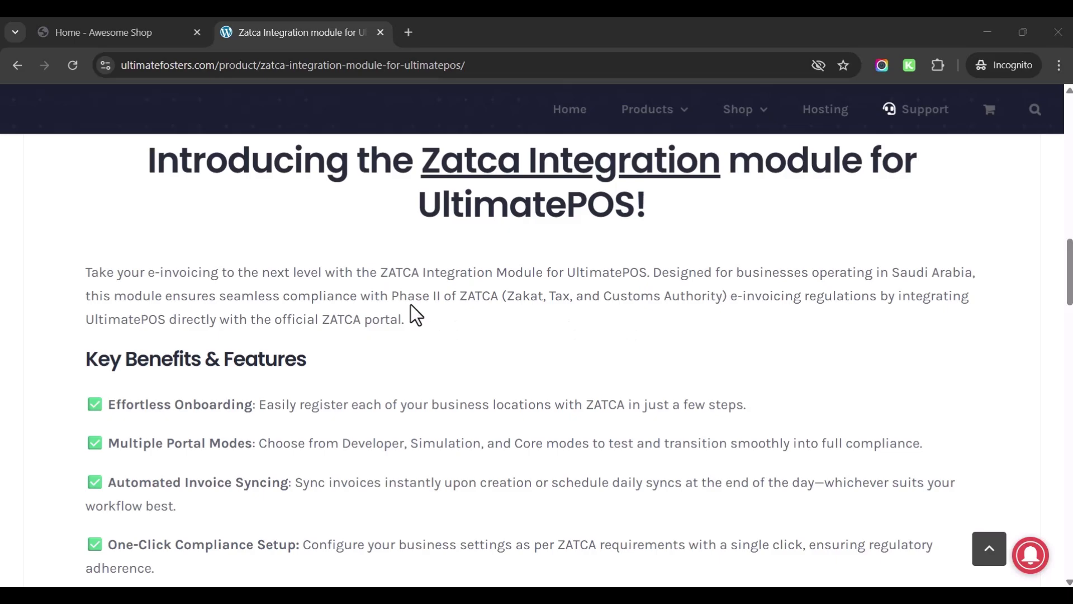
Switch to the Awesome Shop site, open the Zatca module's On Boarding page and apply its discount and order tax settings
key("ctrl+shift+Tab")
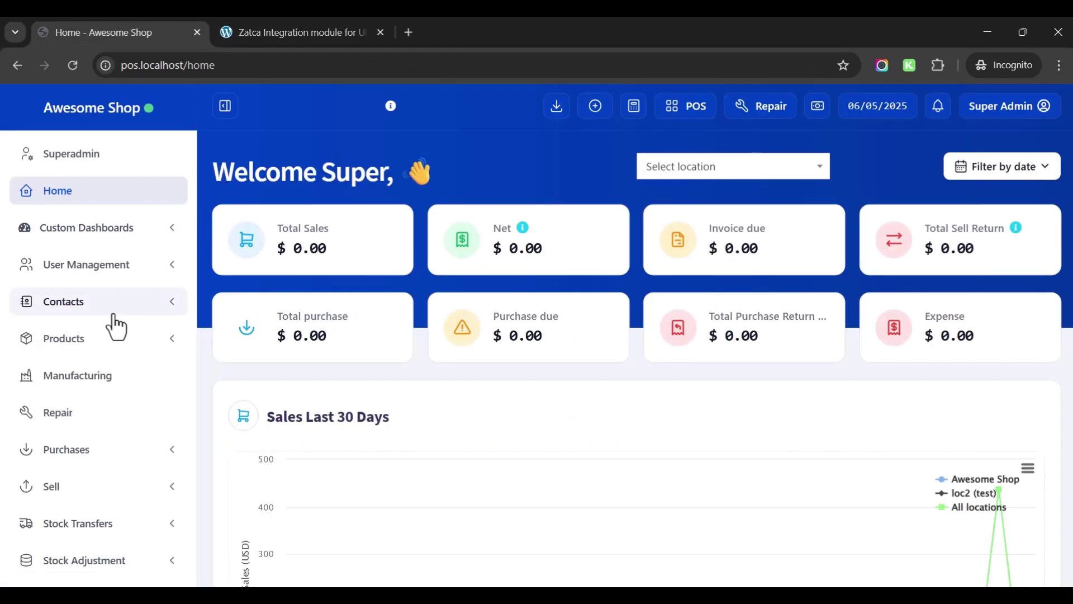
scroll(115, 324, "down", 10)
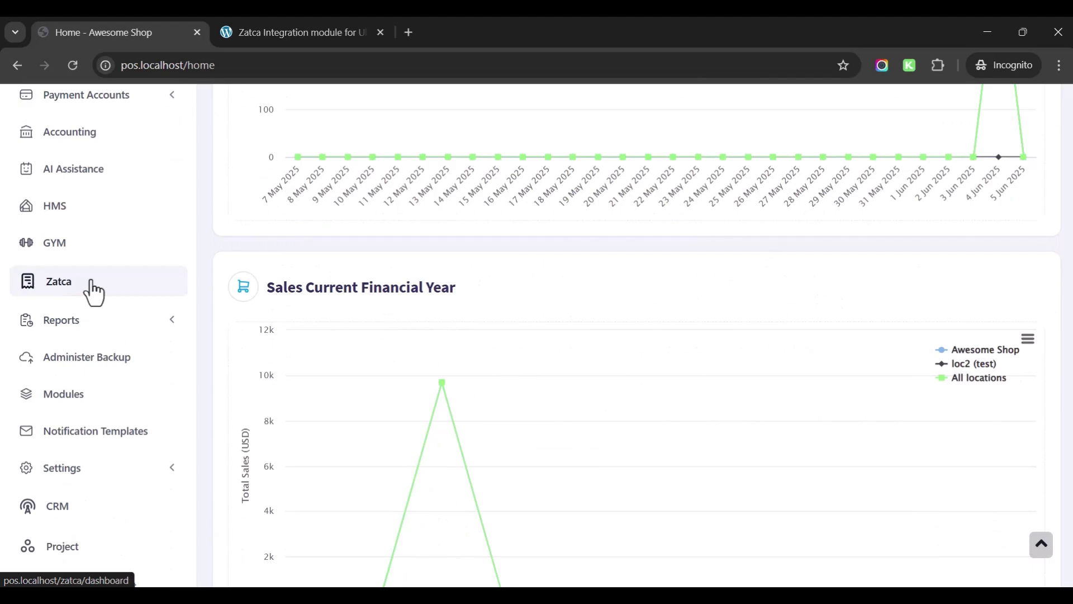
left_click(92, 291)
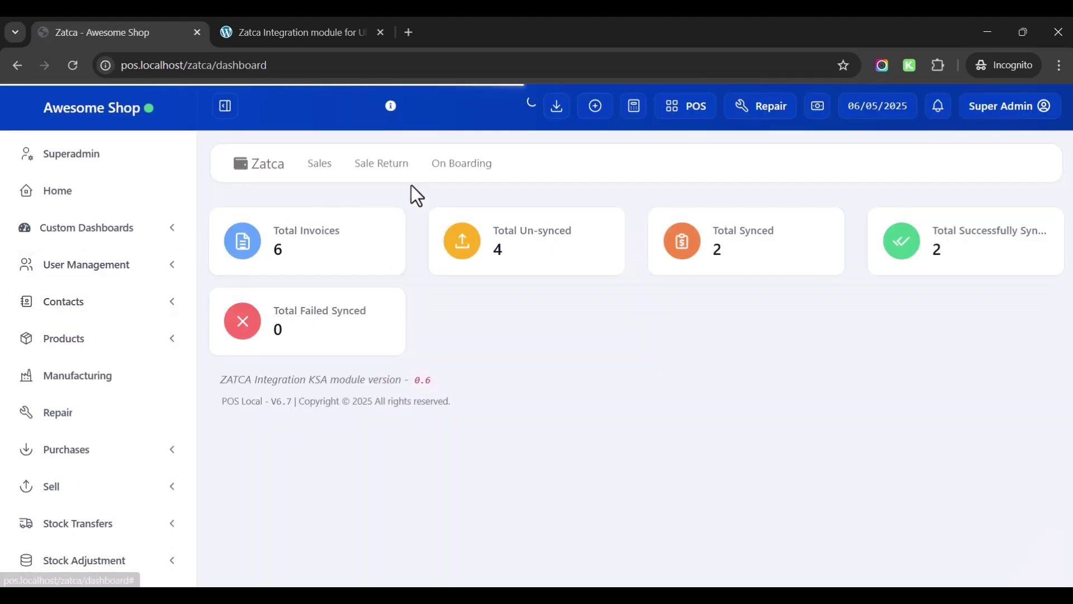
left_click(459, 166)
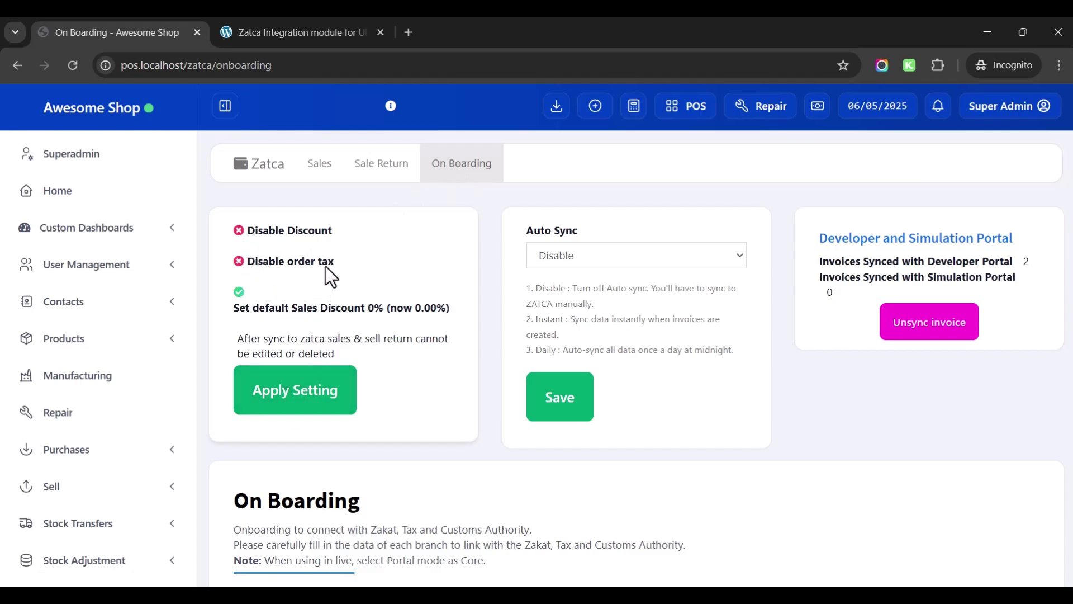
left_click(284, 386)
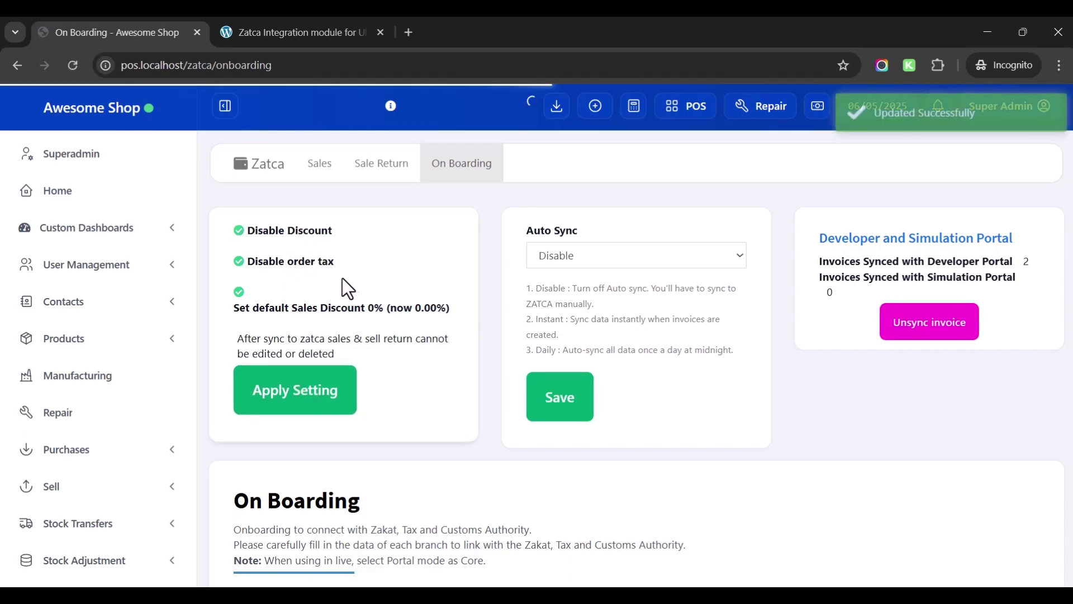
Set the Zatca Auto Sync option to Instant
left_click(584, 248)
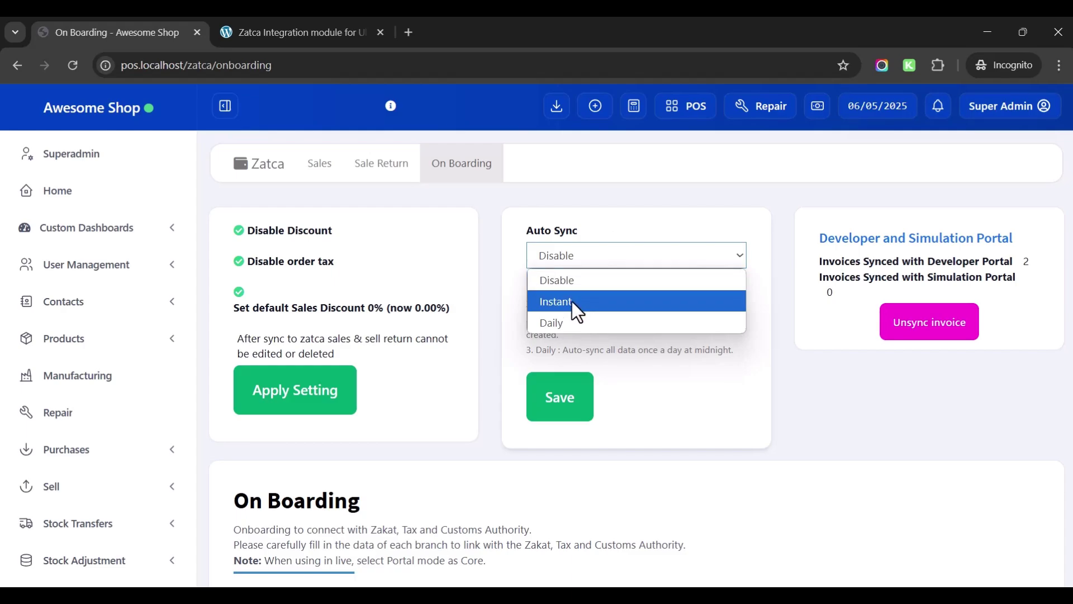
left_click(629, 233)
left_click(598, 258)
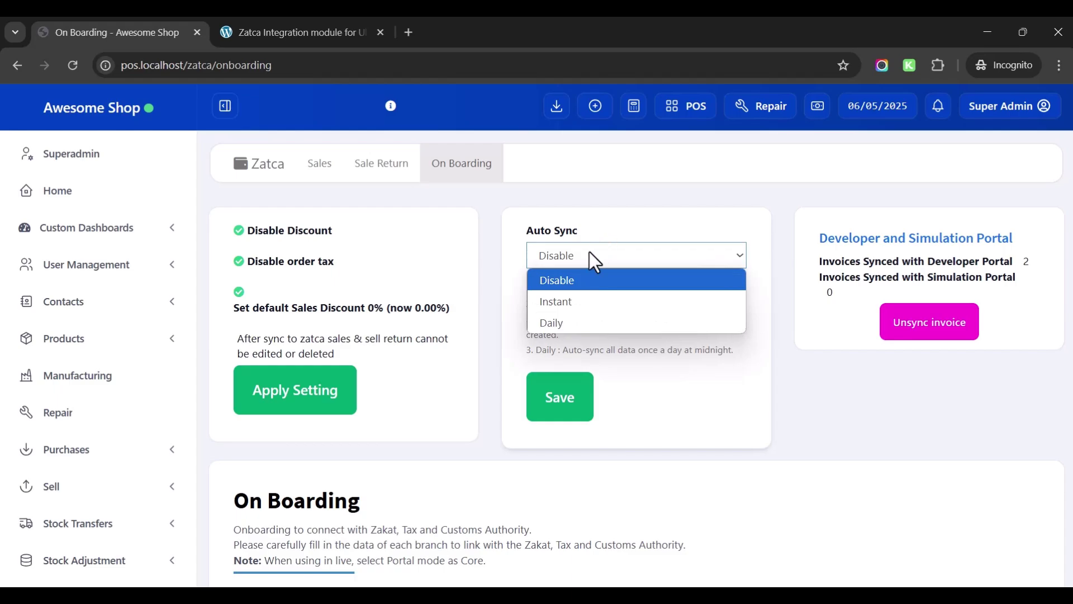
left_click(574, 302)
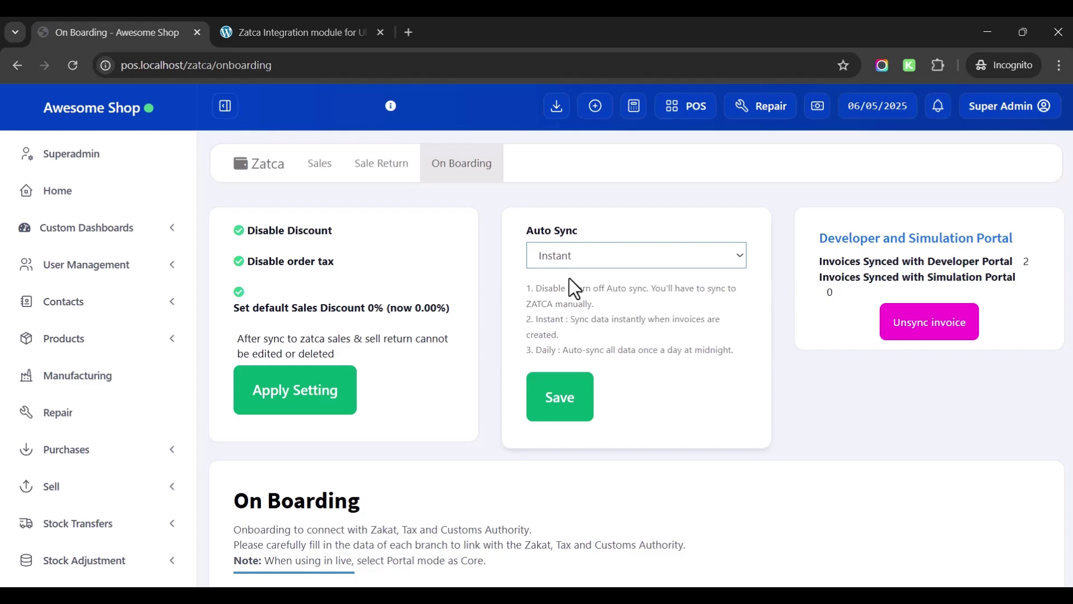
Set the Zatca Auto Sync option to Daily
left_click(570, 260)
left_click(568, 317)
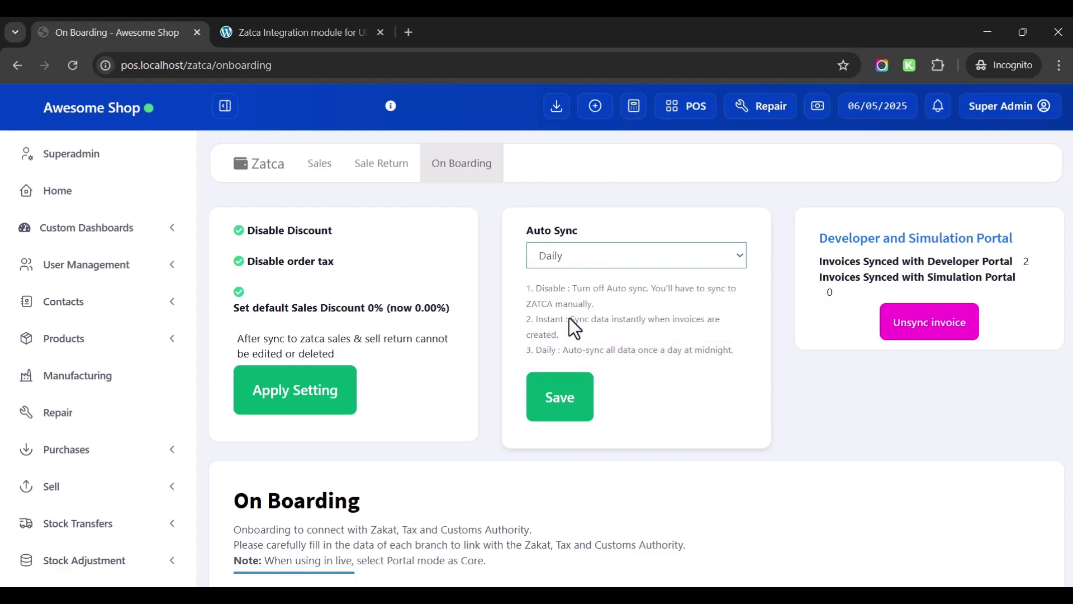
left_click(576, 288)
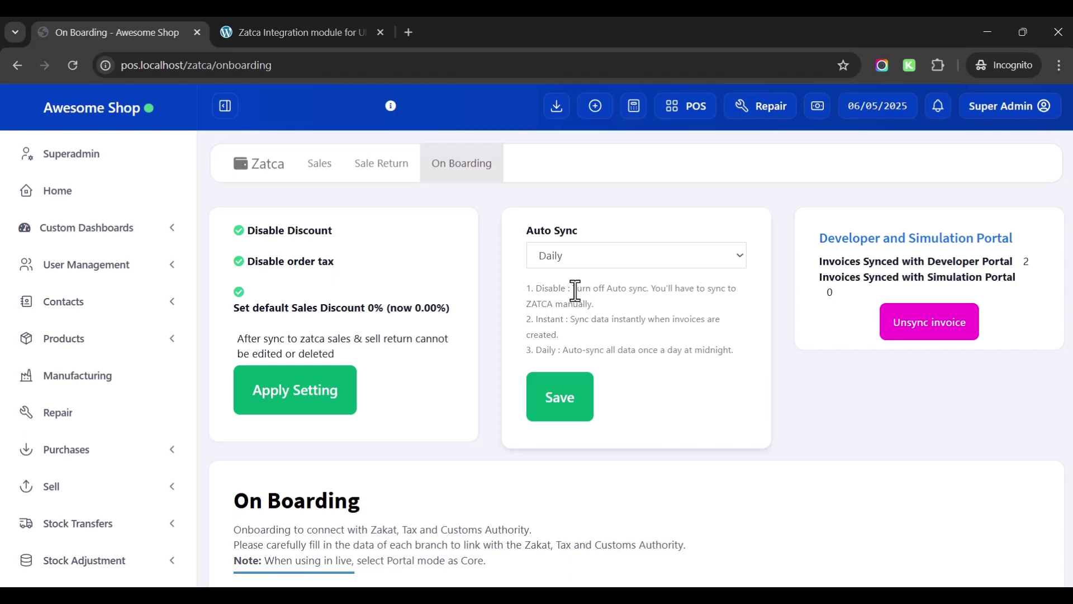
left_click(573, 256)
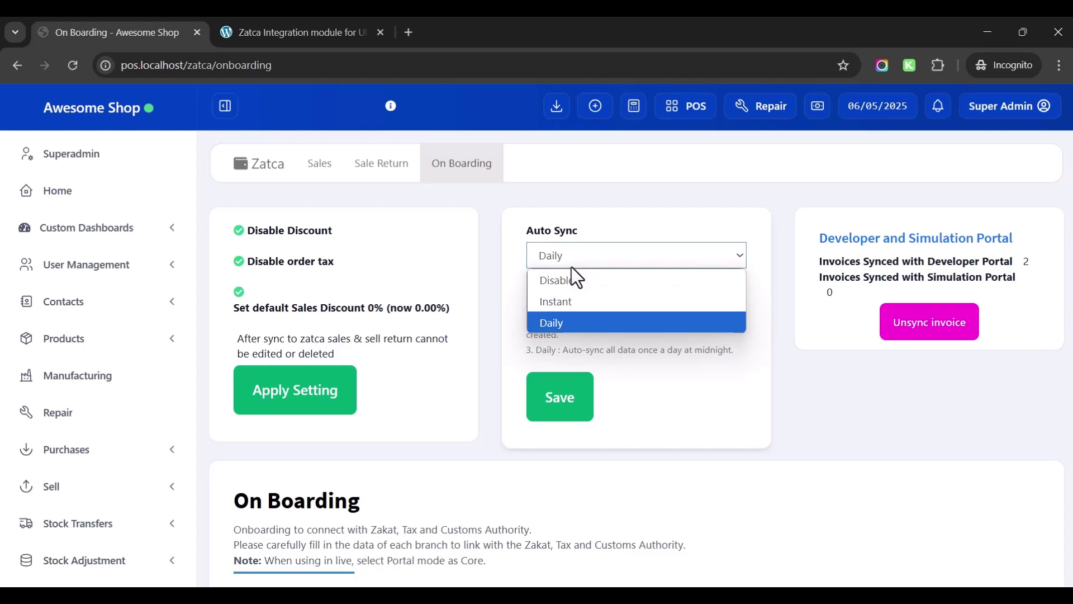
left_click(606, 364)
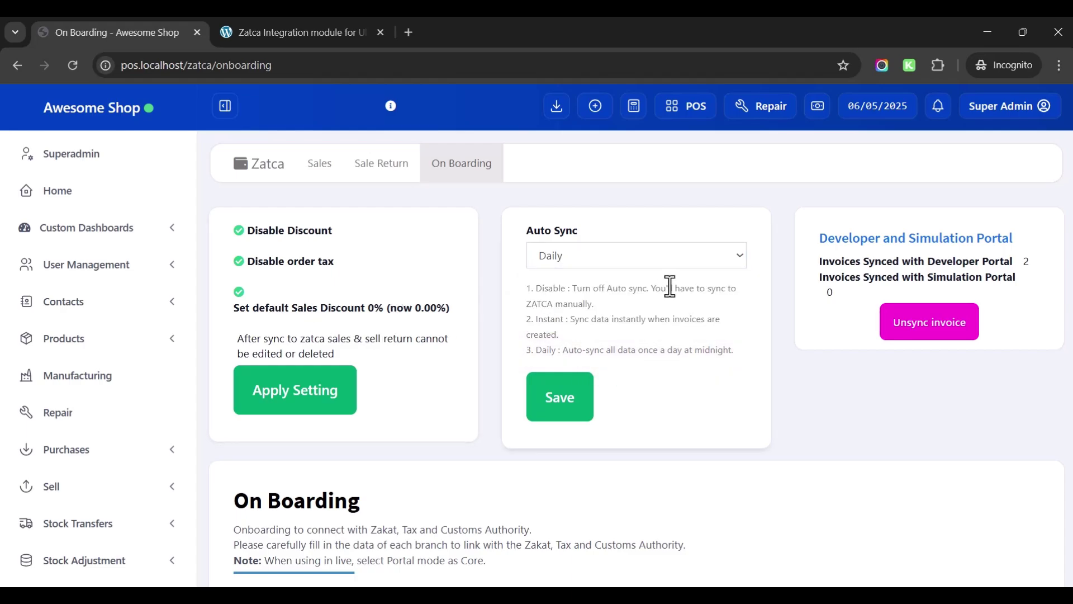
Compare the onboarding forms and statuses of the Awesome Shop and loc2 branches
scroll(670, 287, "down", 5)
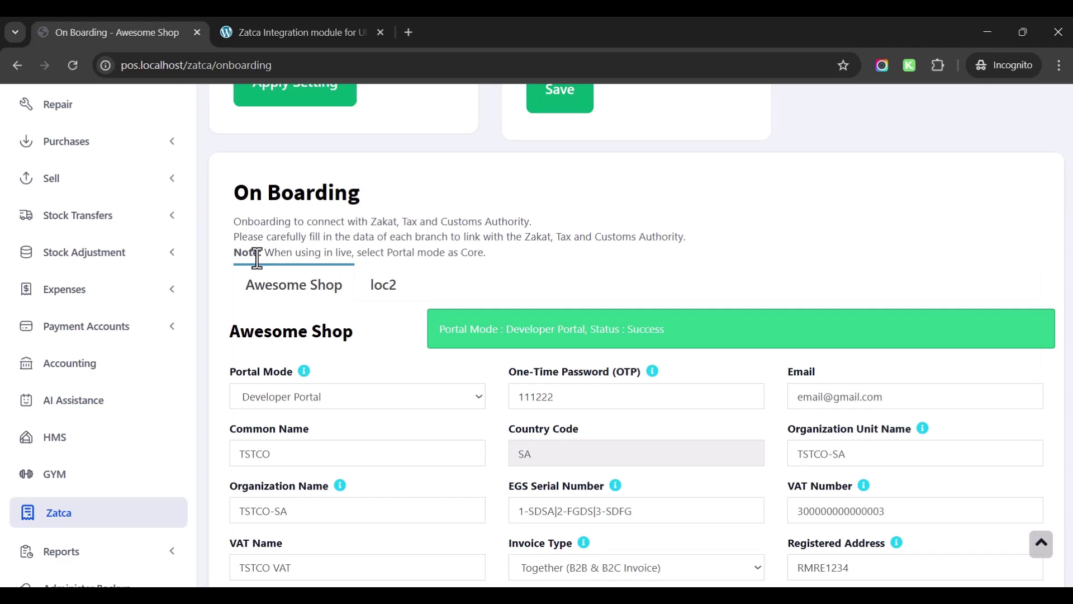
left_click(385, 288)
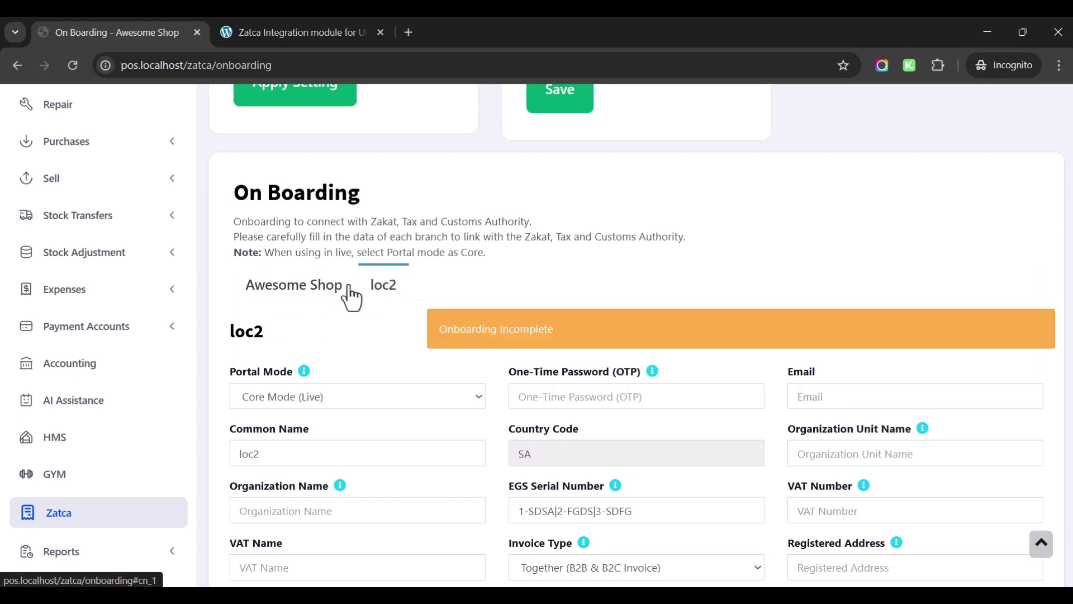
left_click(301, 288)
left_click(385, 286)
left_click(309, 286)
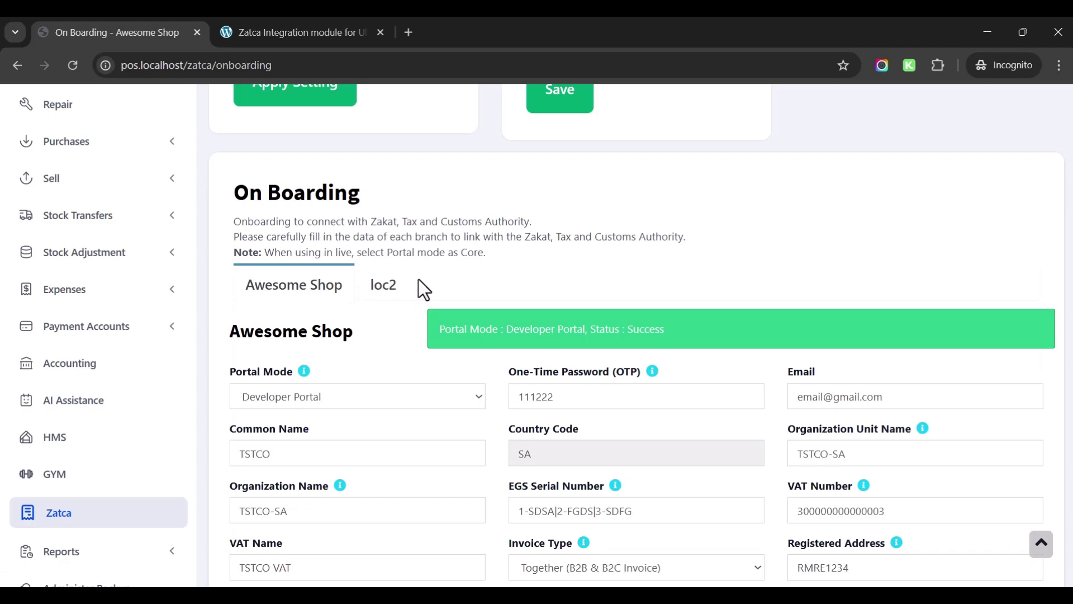
left_click(294, 292)
scroll(293, 316, "down", 3)
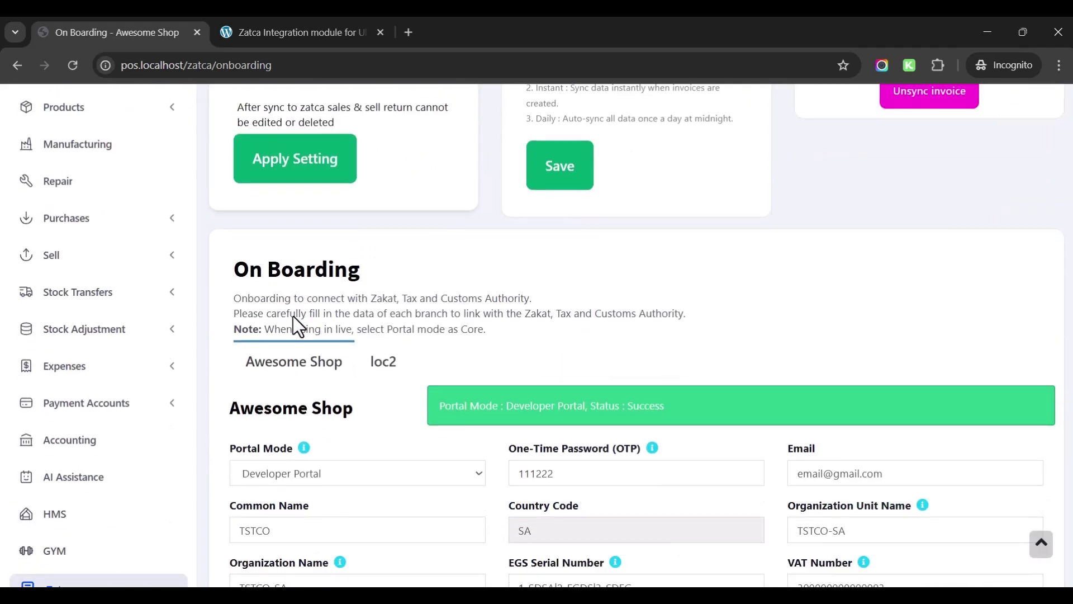
scroll(390, 333, "down", 3)
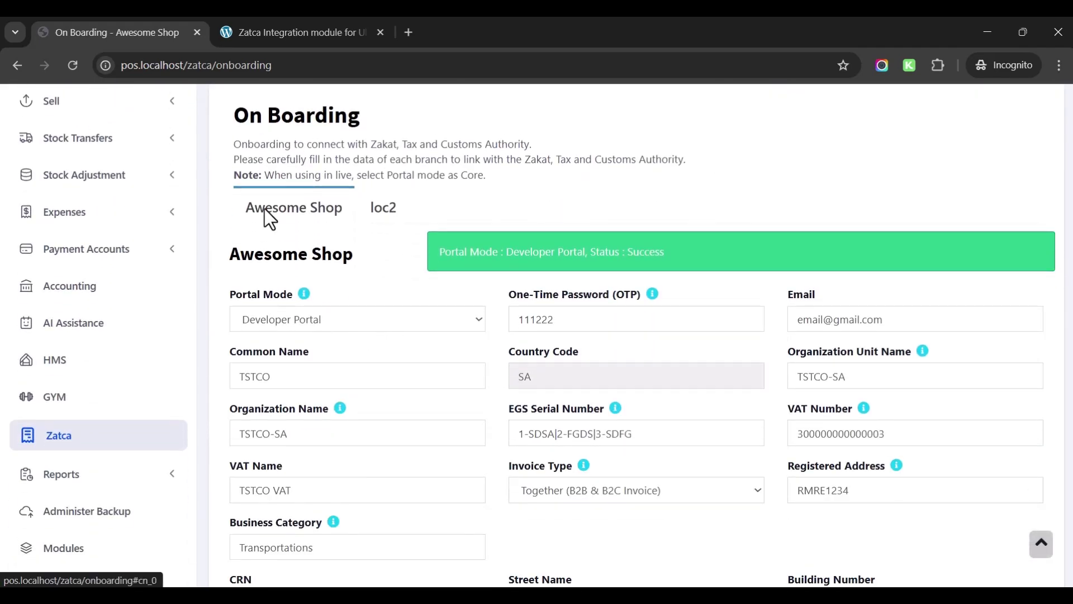
scroll(265, 210, "down", 2)
Open the loc2 branch's onboarding form and set its Portal Mode to Developer Portal
left_click(383, 132)
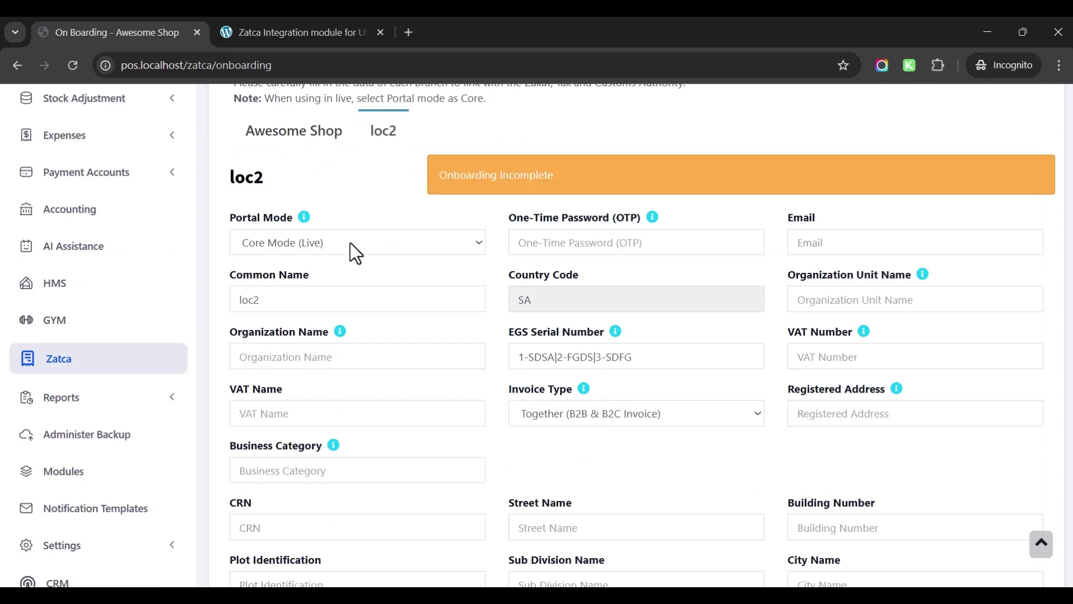
left_click(250, 242)
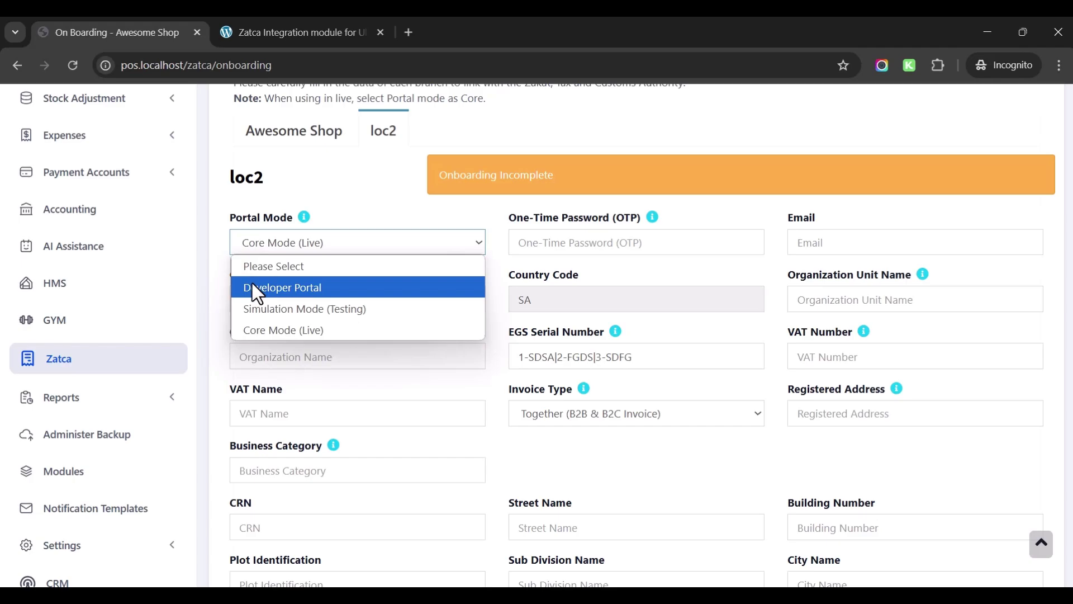
left_click(252, 287)
Try Simulation Mode (Testing) and Core Mode (Live) as loc2's Portal Mode, returning to Developer Portal
left_click(269, 243)
left_click(279, 309)
left_click(287, 252)
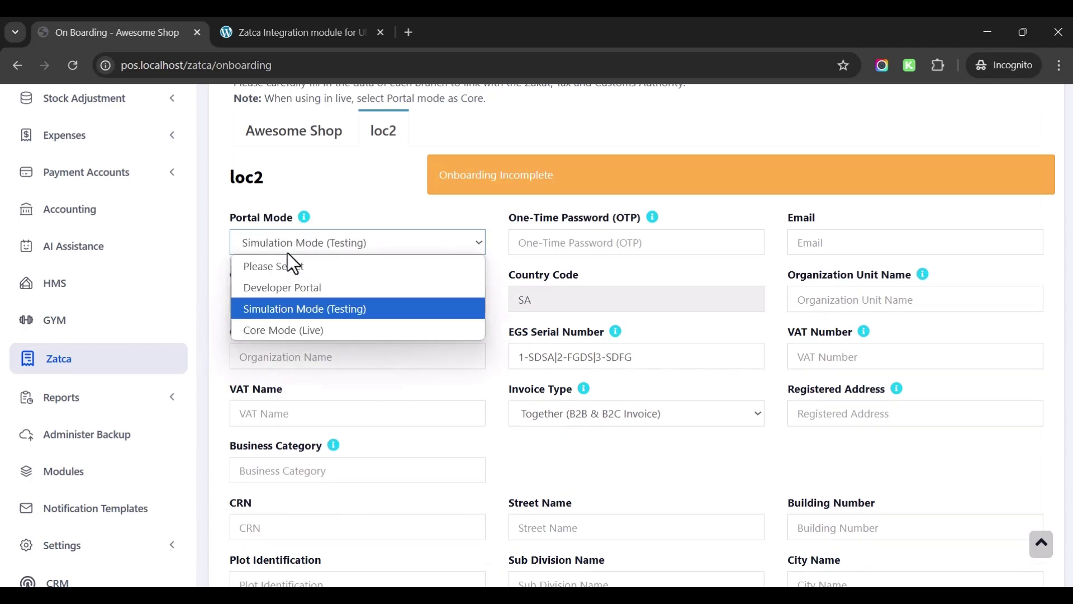
left_click(287, 325)
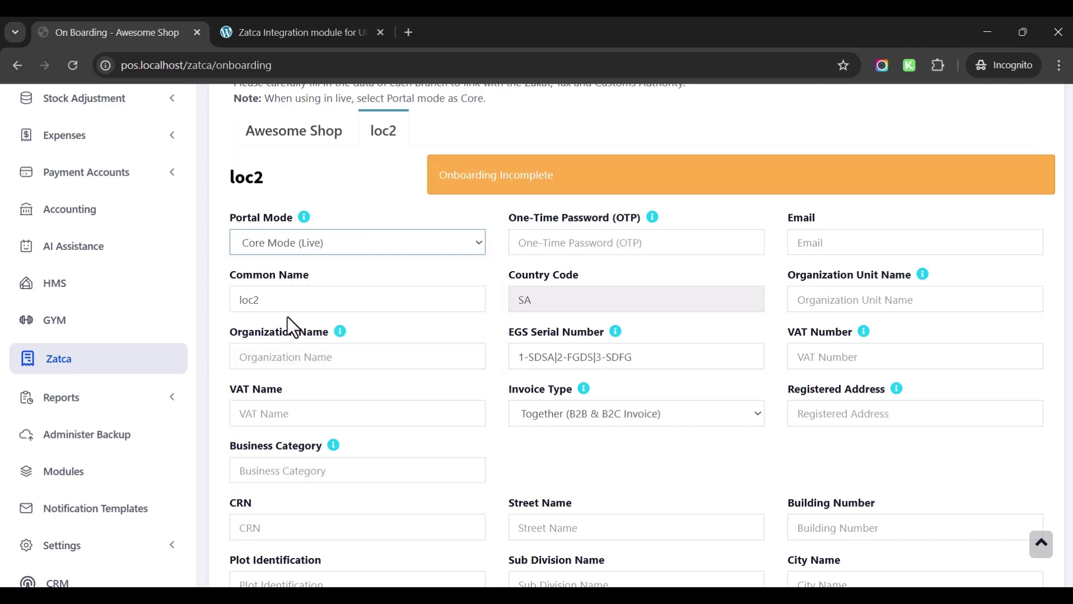
left_click(289, 250)
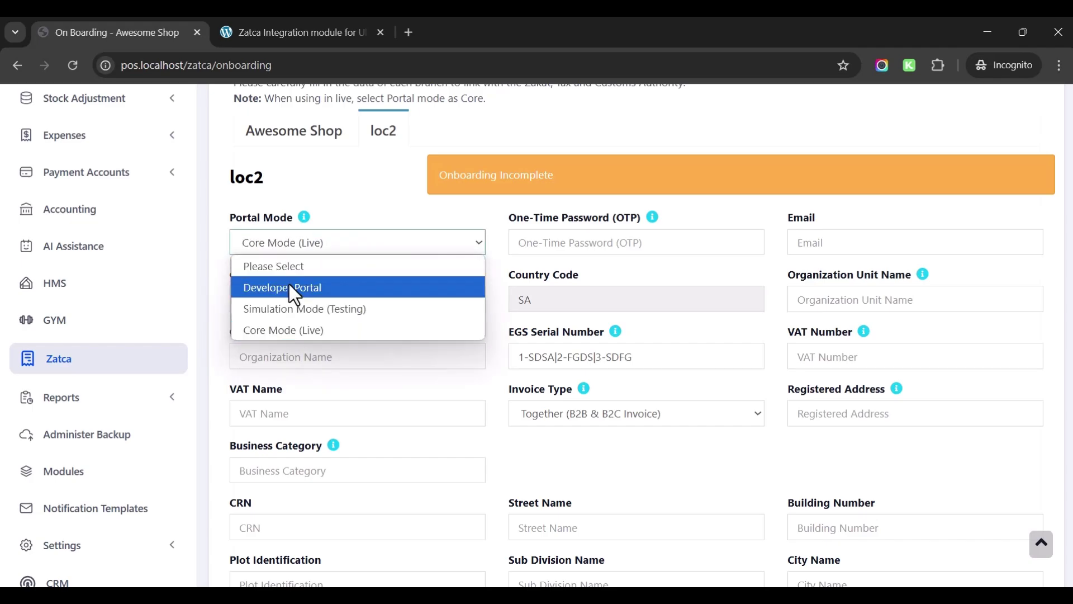
left_click(289, 286)
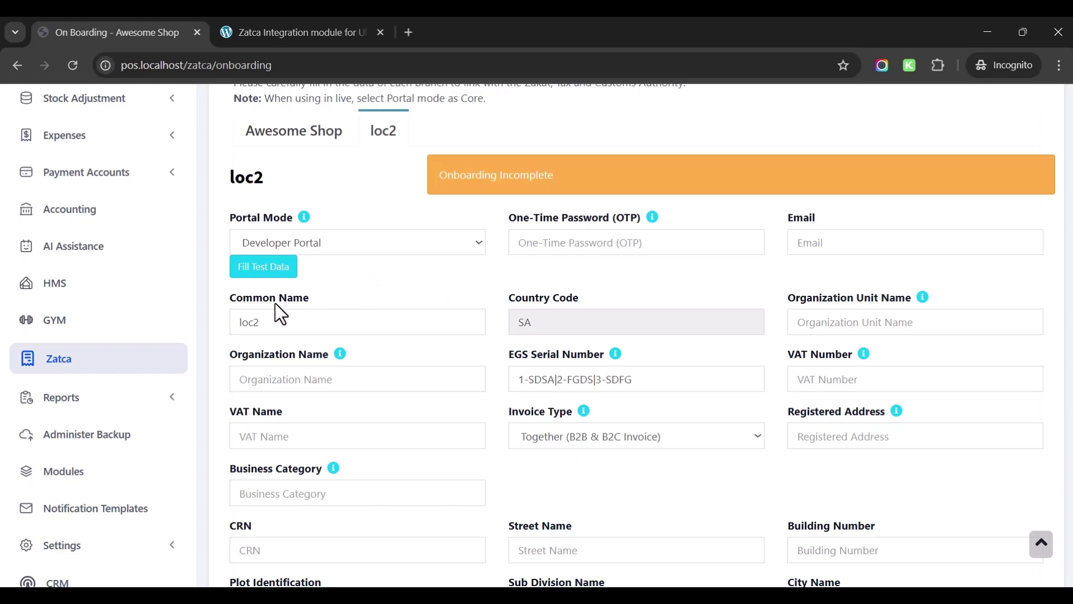
Change loc2's Portal Mode to Simulation Mode (Testing) and from there to Core Mode (Live)
left_click(356, 249)
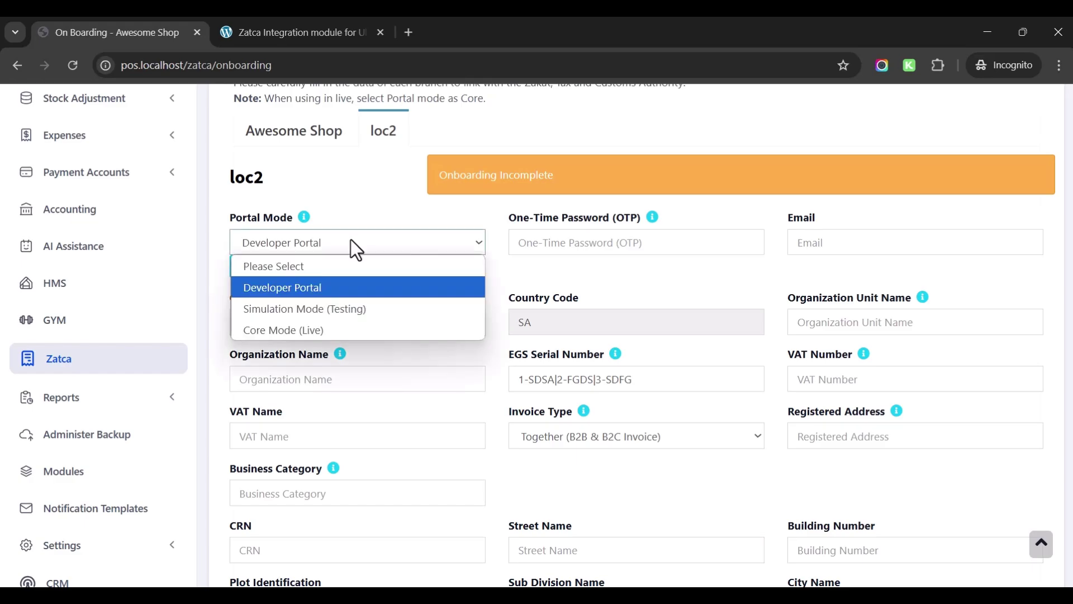
left_click(347, 311)
double_click(383, 289)
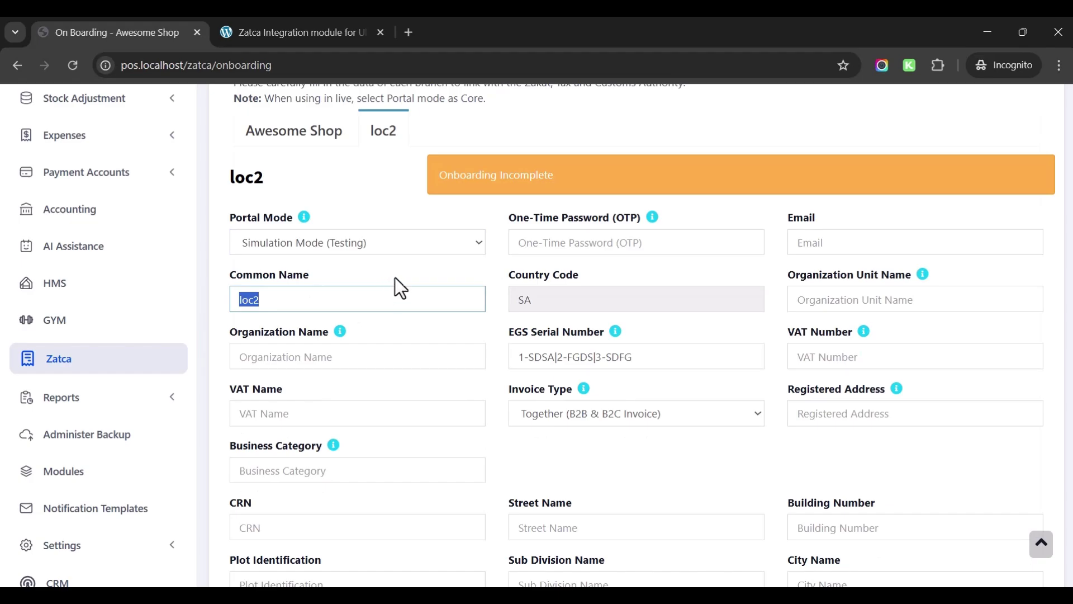
left_click(395, 278)
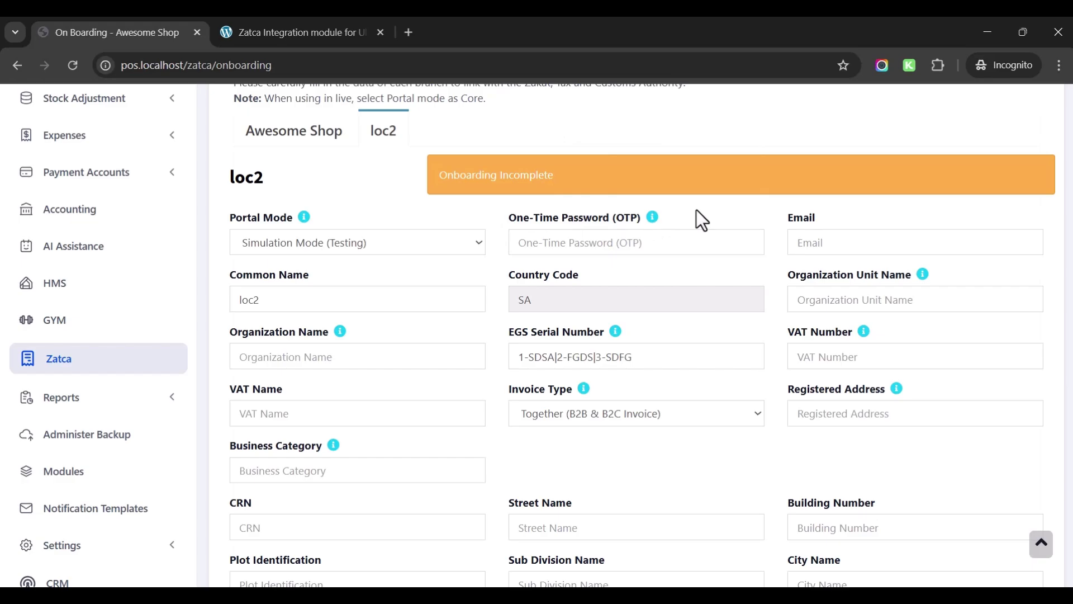
left_click(262, 250)
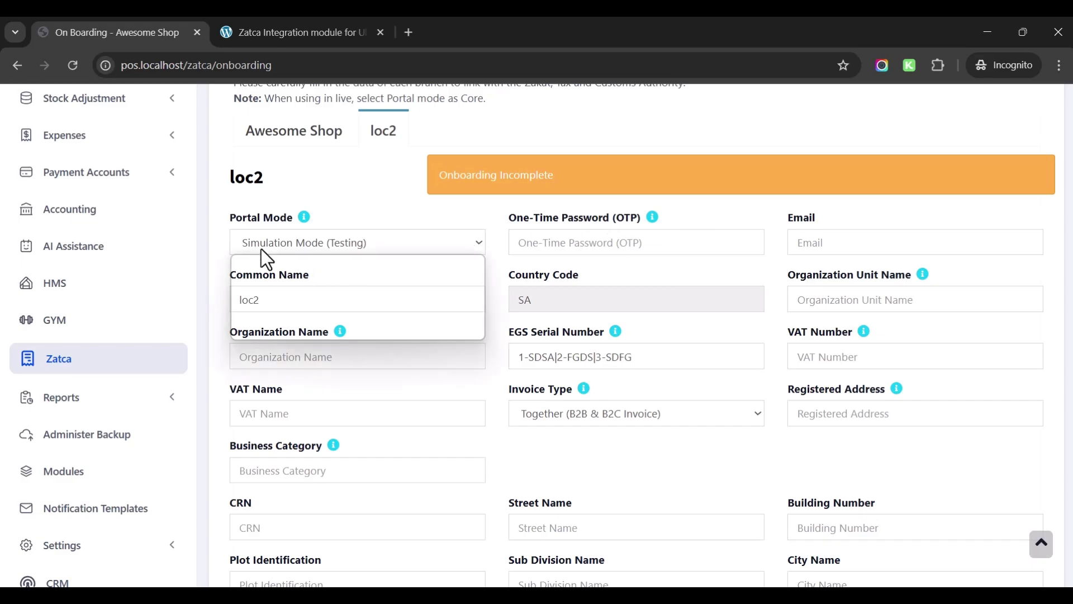
left_click(263, 327)
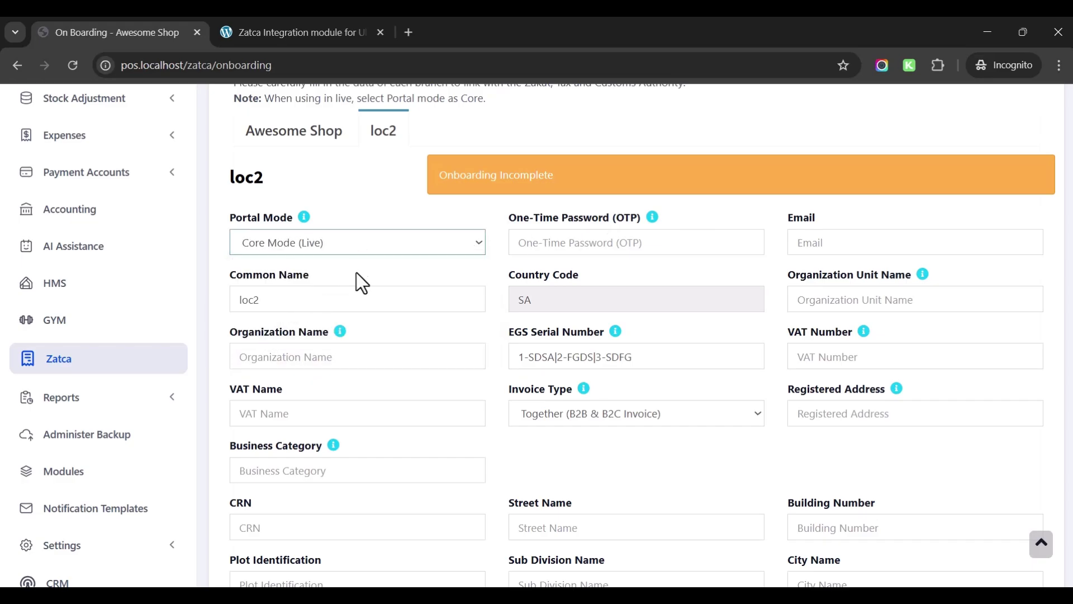
Review the business and address fields required in loc2's onboarding form
scroll(568, 311, "down", 7)
scroll(661, 331, "up", 7)
scroll(631, 332, "up", 3)
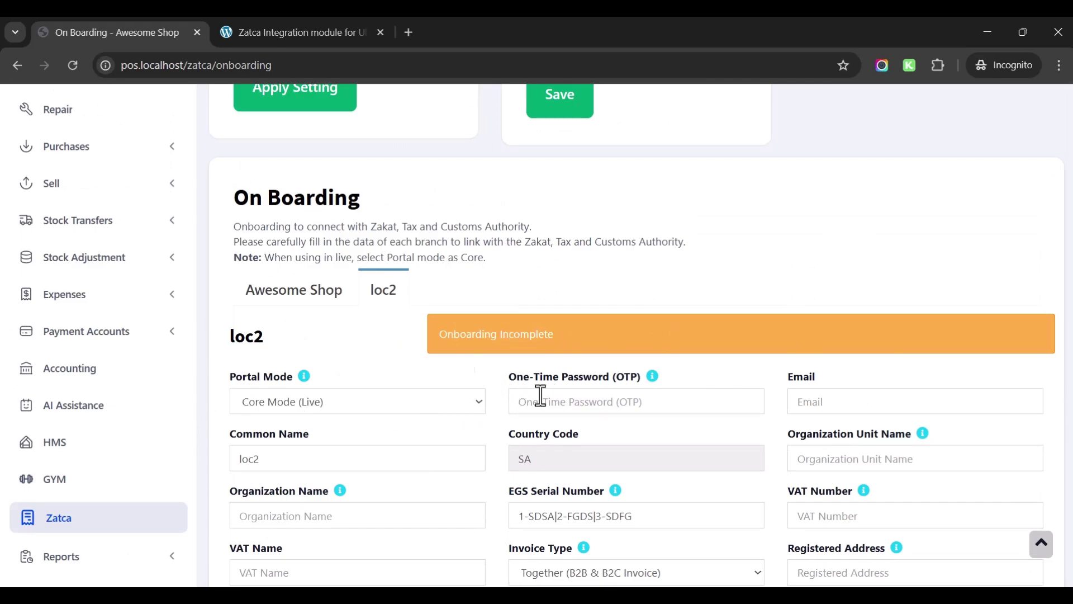
scroll(540, 395, "down", 5)
scroll(788, 250, "down", 6)
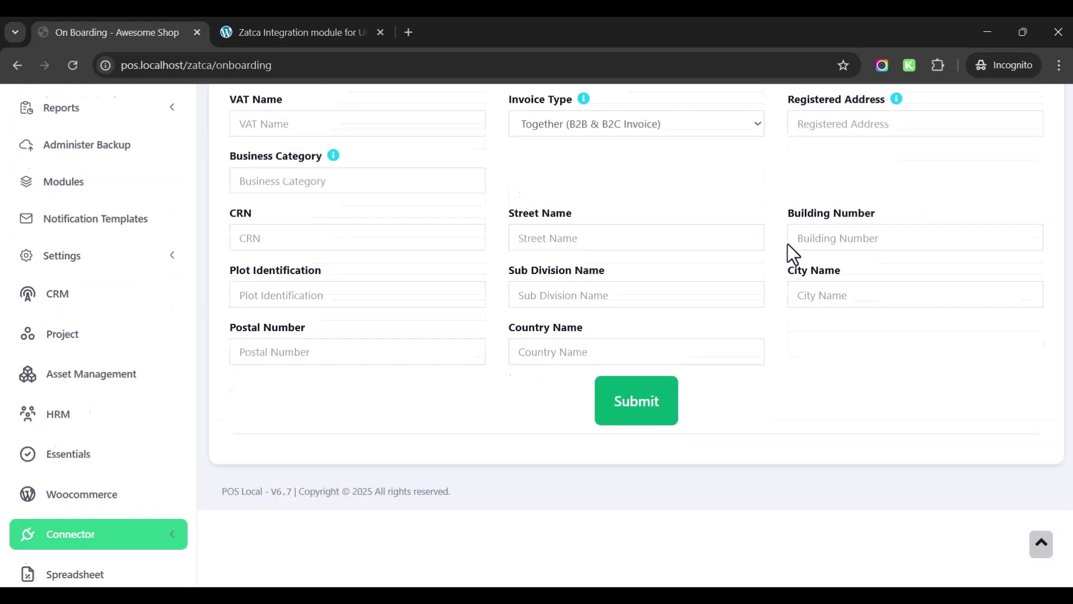
left_click(612, 326)
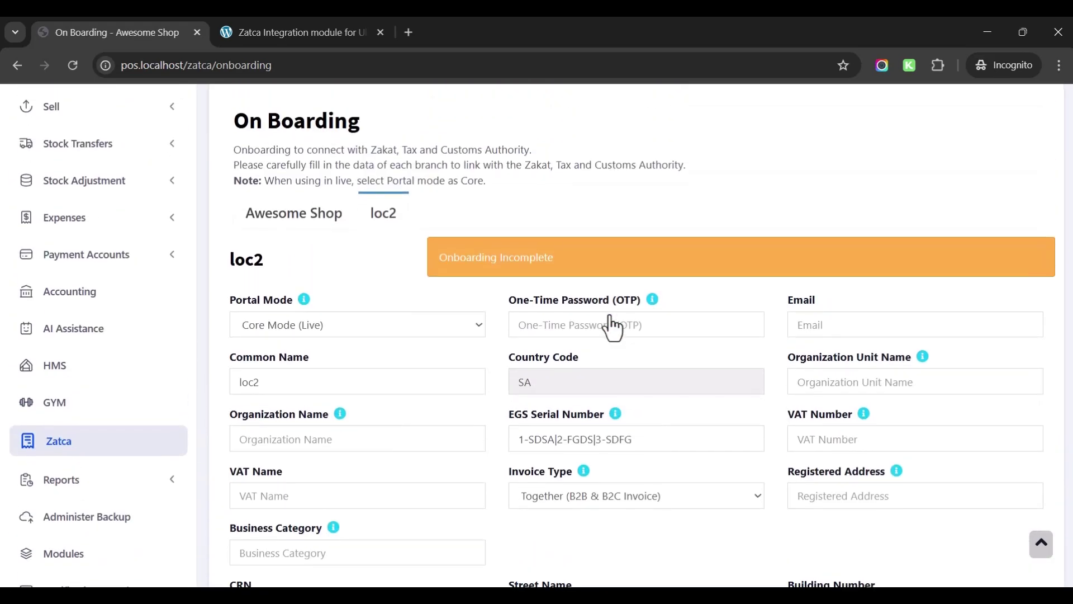
Set loc2's Portal Mode to Developer Portal and fill its onboarding form with the built-in test data
left_click(287, 324)
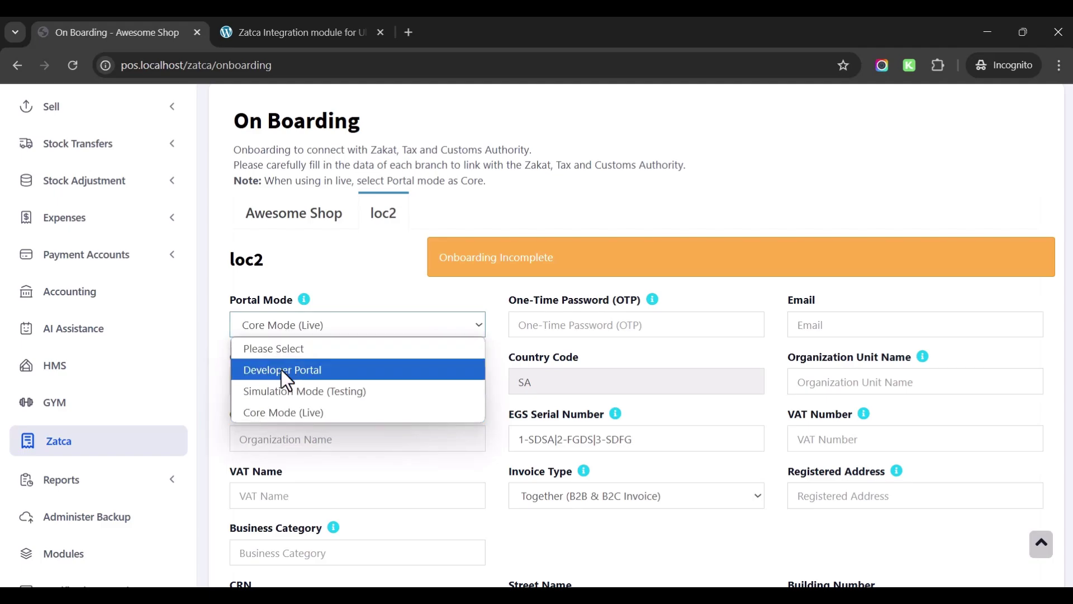
left_click(287, 381)
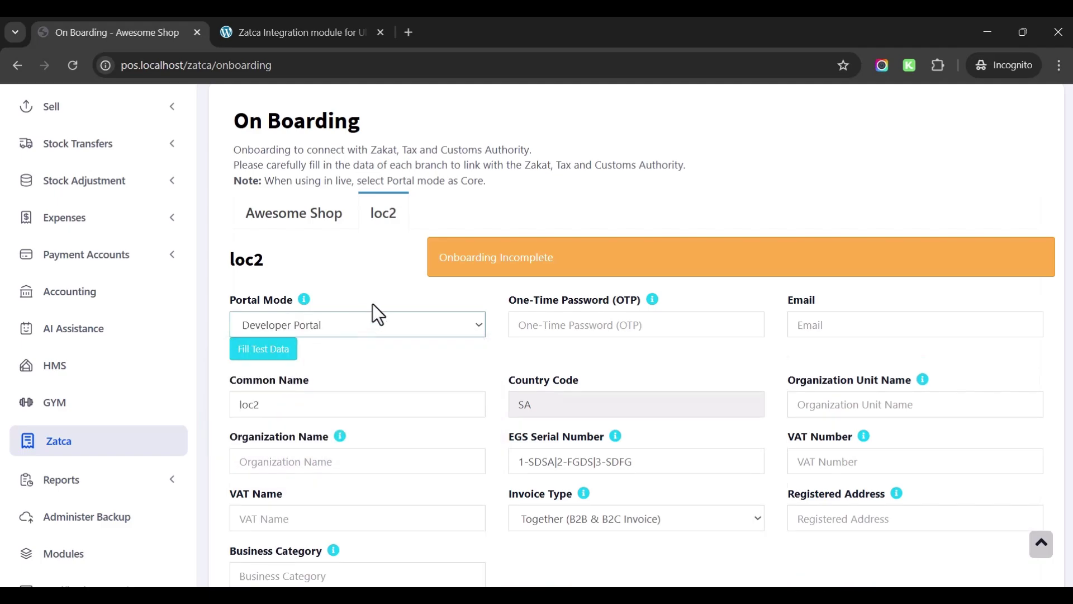
left_click(263, 349)
scroll(707, 313, "down", 1)
mouse_move(923, 301)
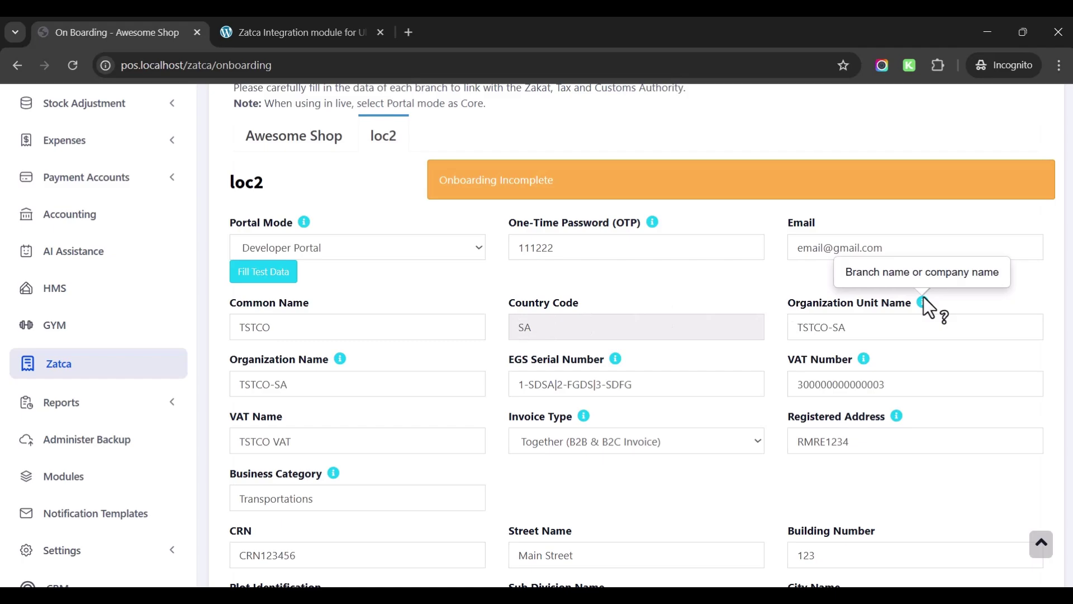
mouse_move(340, 360)
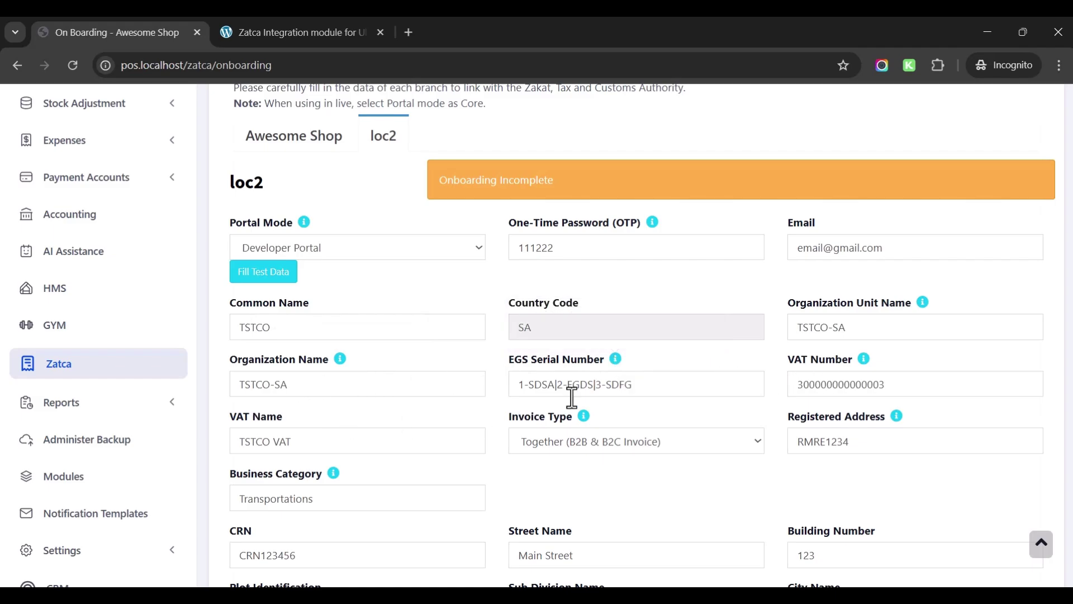
Set loc2's Invoice Type to Together (B2B & B2C Invoice) and check the Registered Address field's help text
scroll(581, 395, "down", 1)
left_click(565, 366)
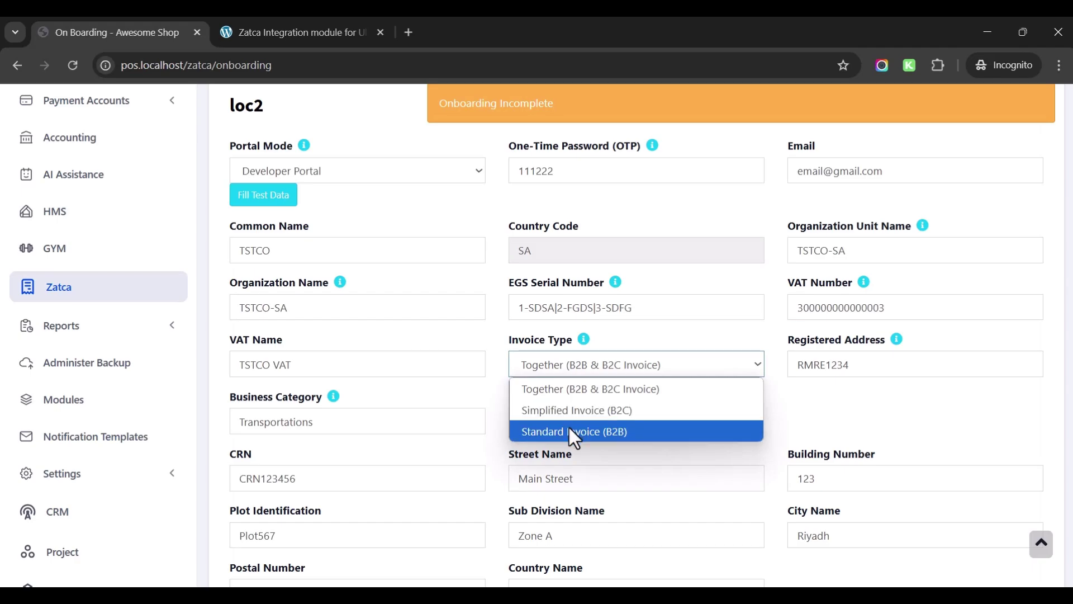
left_click(576, 389)
mouse_move(896, 340)
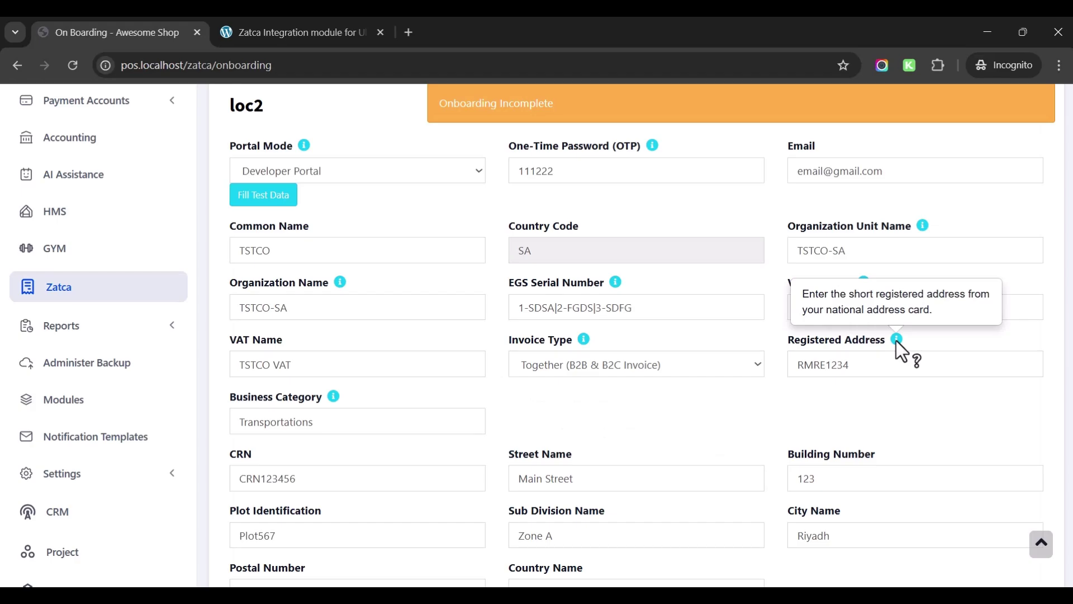
Check the business category, CRN and address test data in loc2's onboarding form, and submit the form
scroll(290, 259, "down", 3)
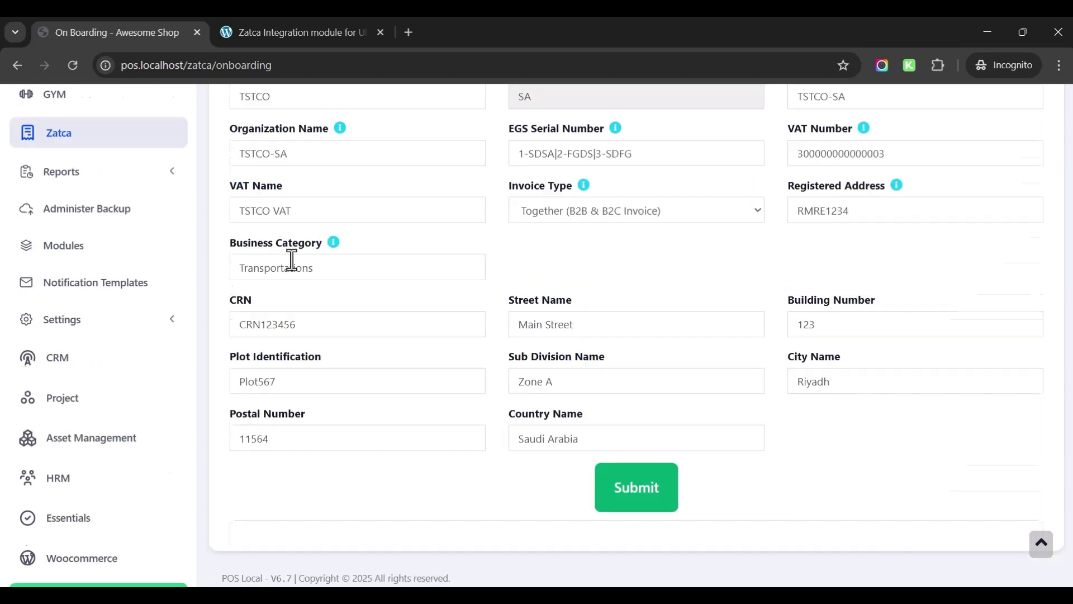
double_click(333, 267)
key("Tab")
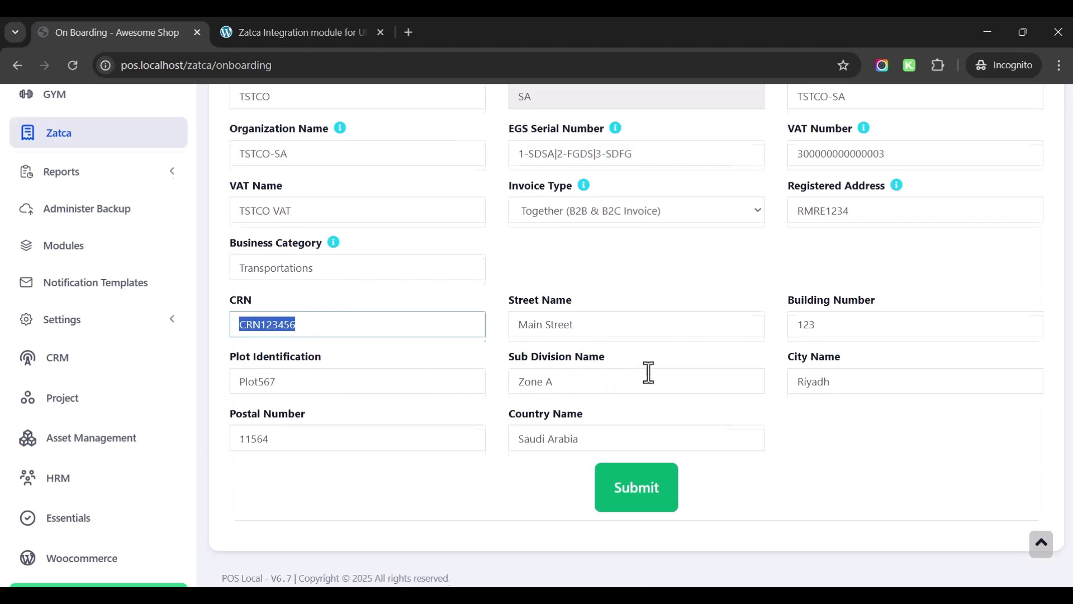
scroll(648, 373, "up", 4)
left_click(604, 339)
scroll(653, 358, "down", 5)
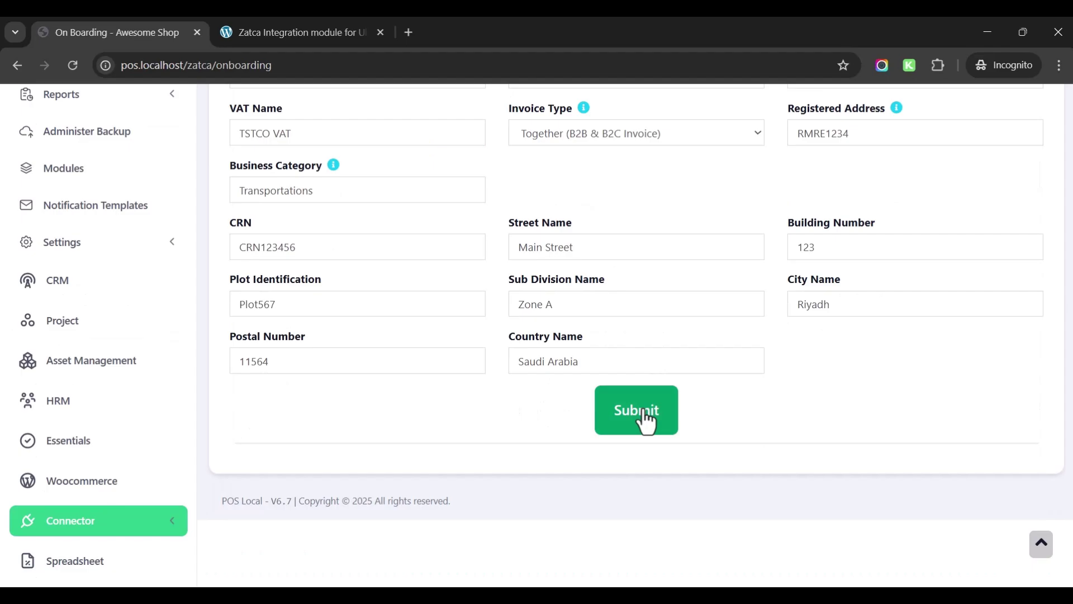
left_click(647, 419)
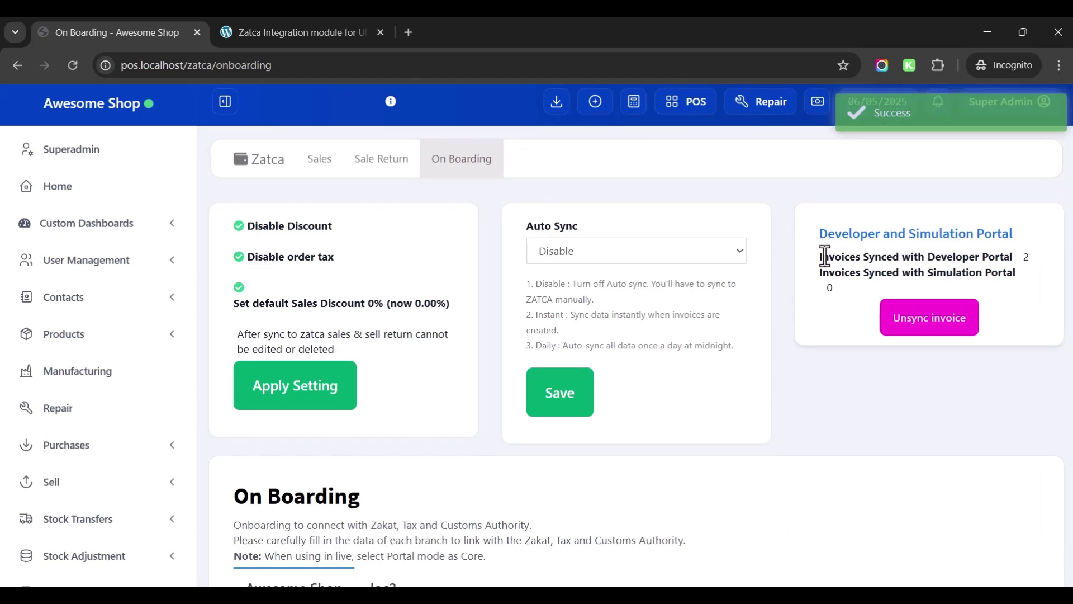
Check the portal mode and onboarding status shown for the loc2 branch
scroll(718, 260, "down", 7)
left_click(393, 226)
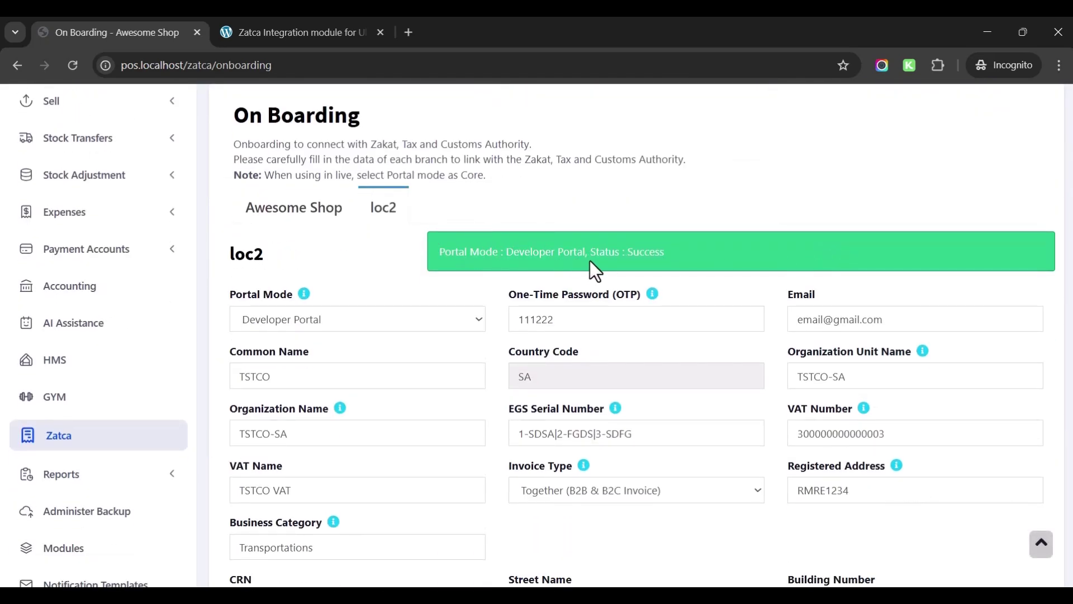
left_click_drag(591, 252, 686, 253)
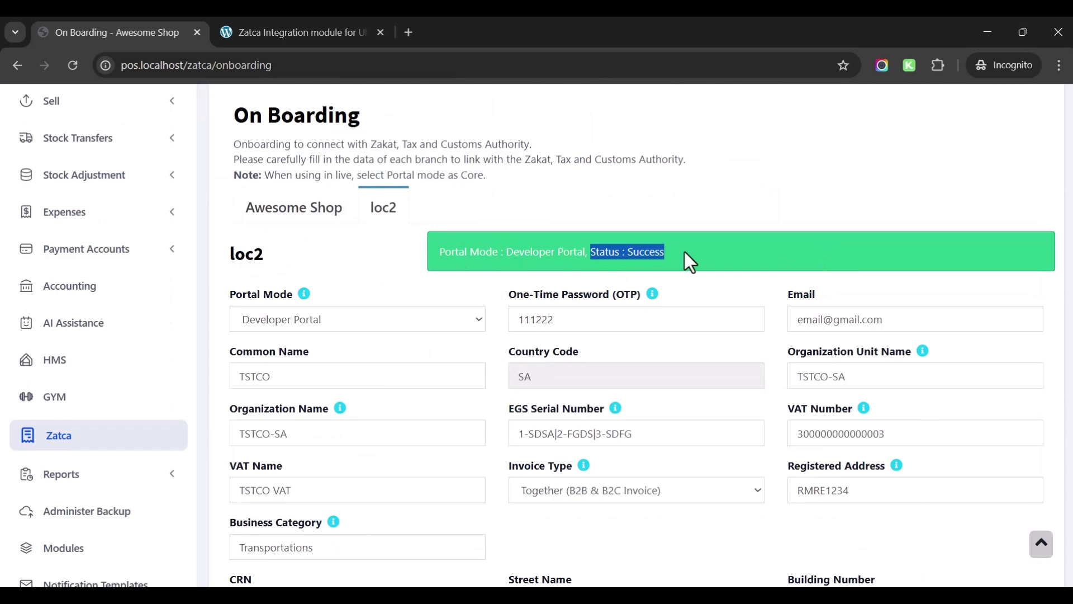
left_click(641, 252)
triple_click(641, 252)
left_click(582, 252, "shift")
left_click(522, 252)
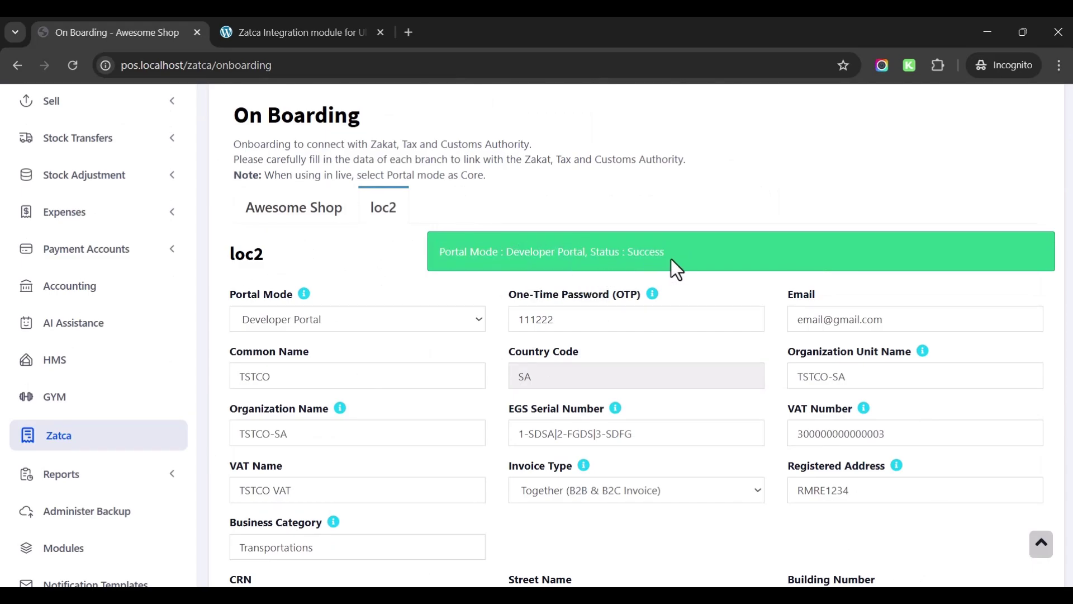
Try Core Mode (Live) as loc2's Portal Mode without submitting the onboarding form
left_click(382, 305)
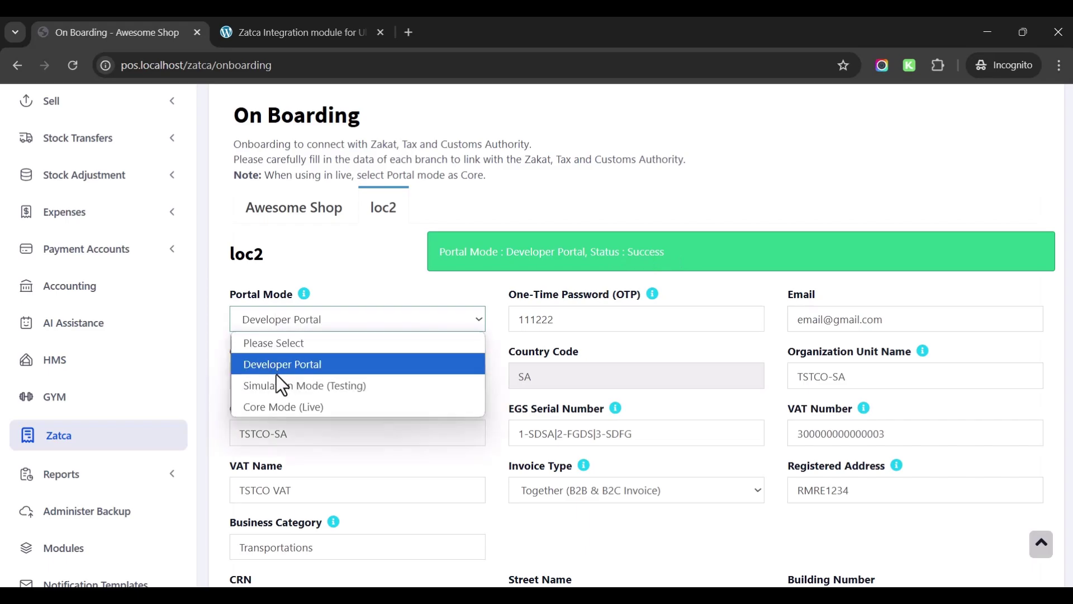
left_click(276, 401)
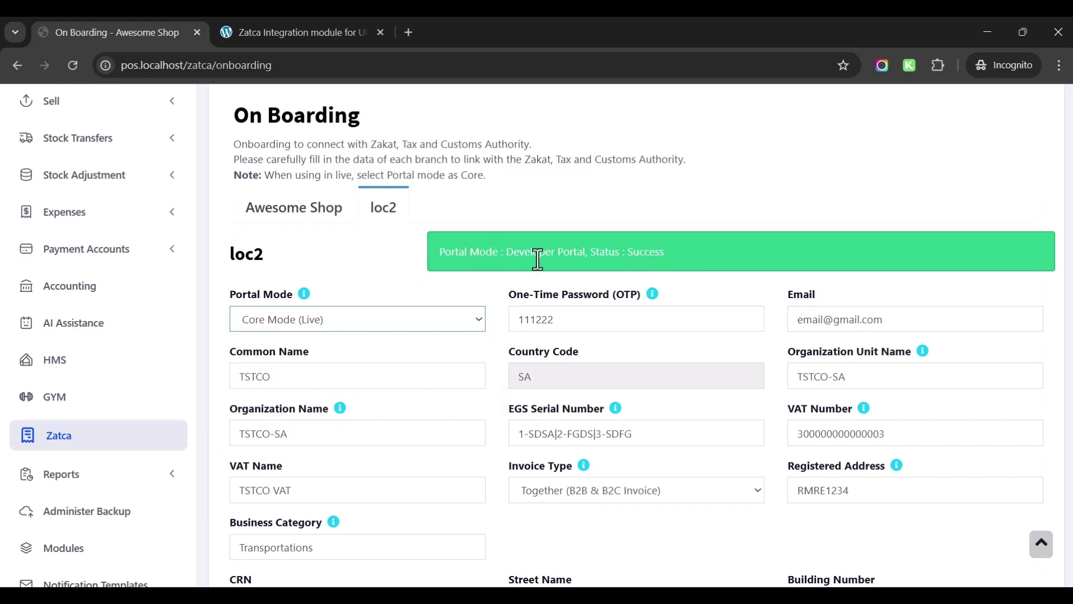
double_click(643, 252)
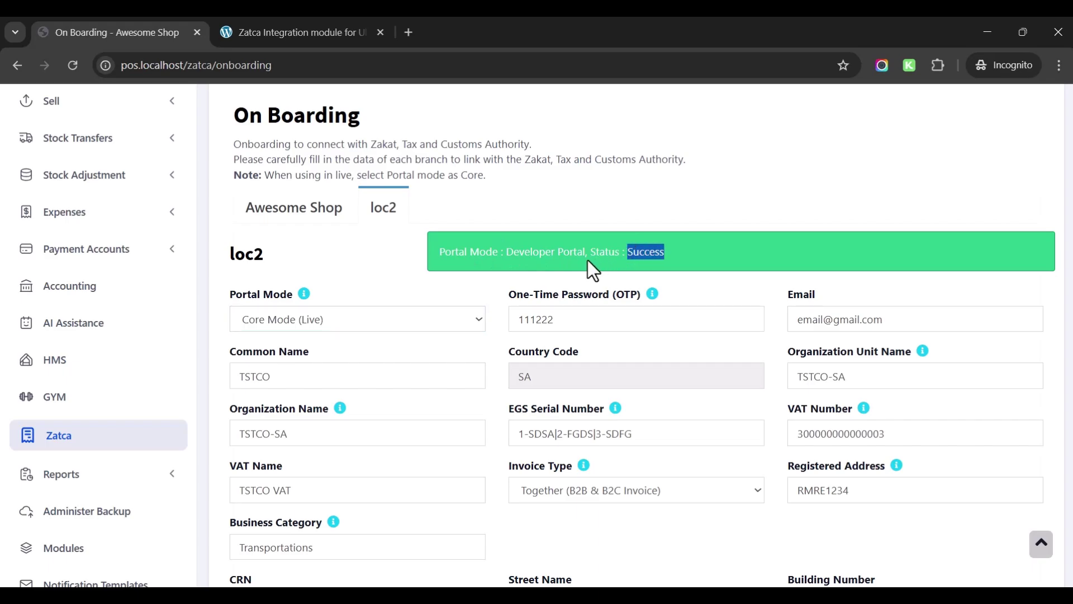
left_click(491, 256)
Open the Zatca sales list, keep On Boarding in a separate tab, and inspect the Auto Sync options there
scroll(323, 354, "up", 3)
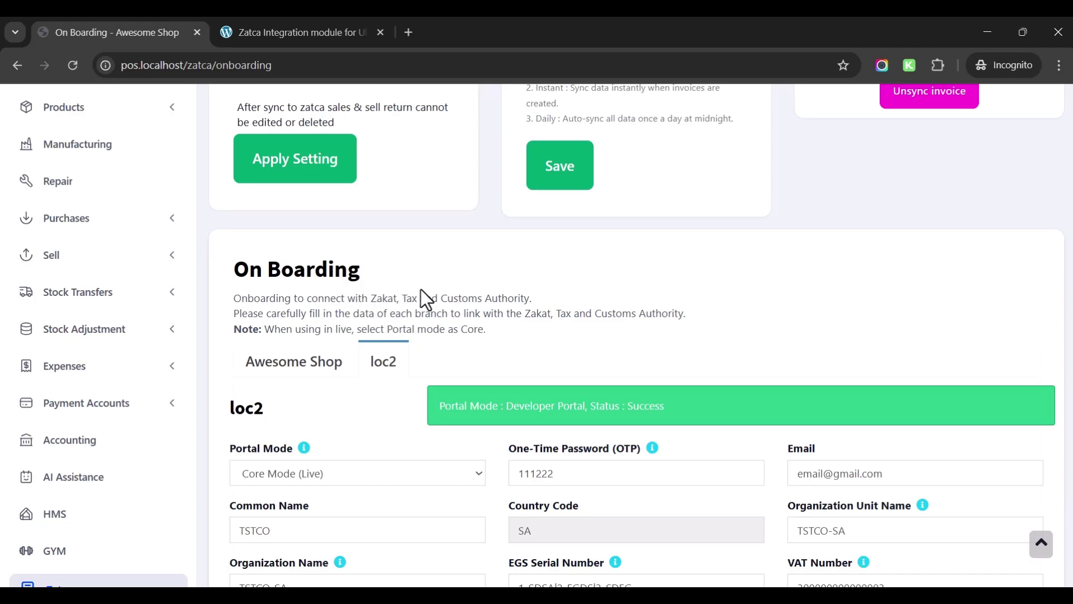
scroll(421, 290, "up", 4)
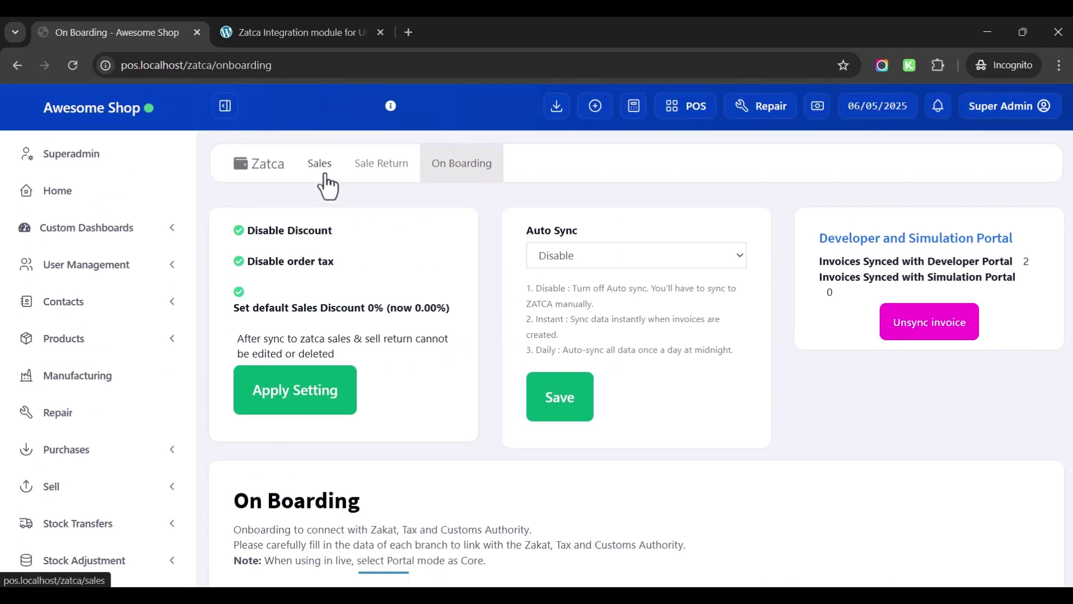
left_click(329, 175)
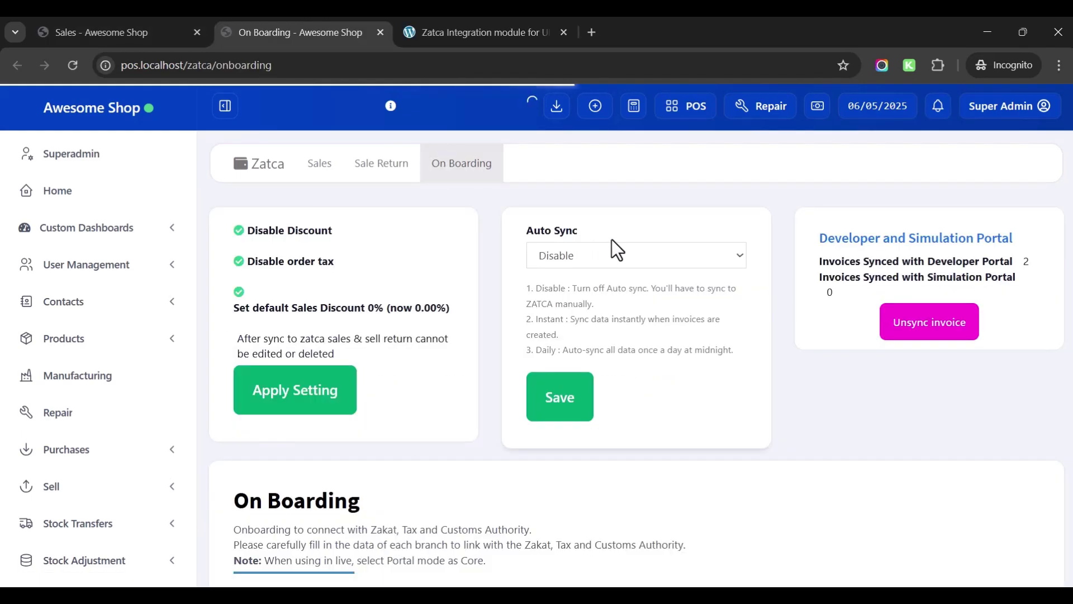
left_click(588, 256)
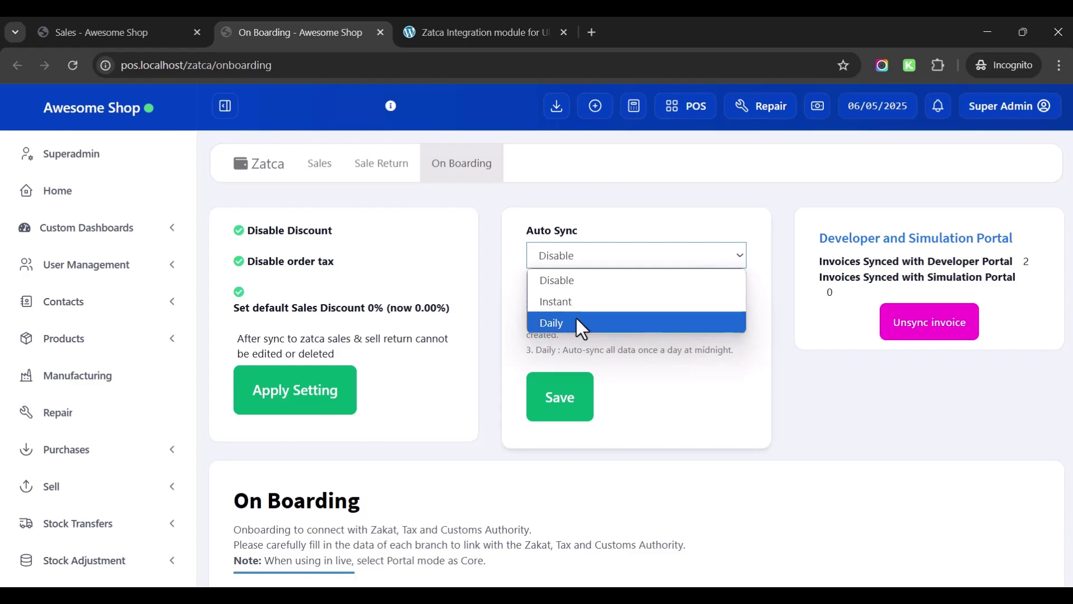
left_click(640, 227)
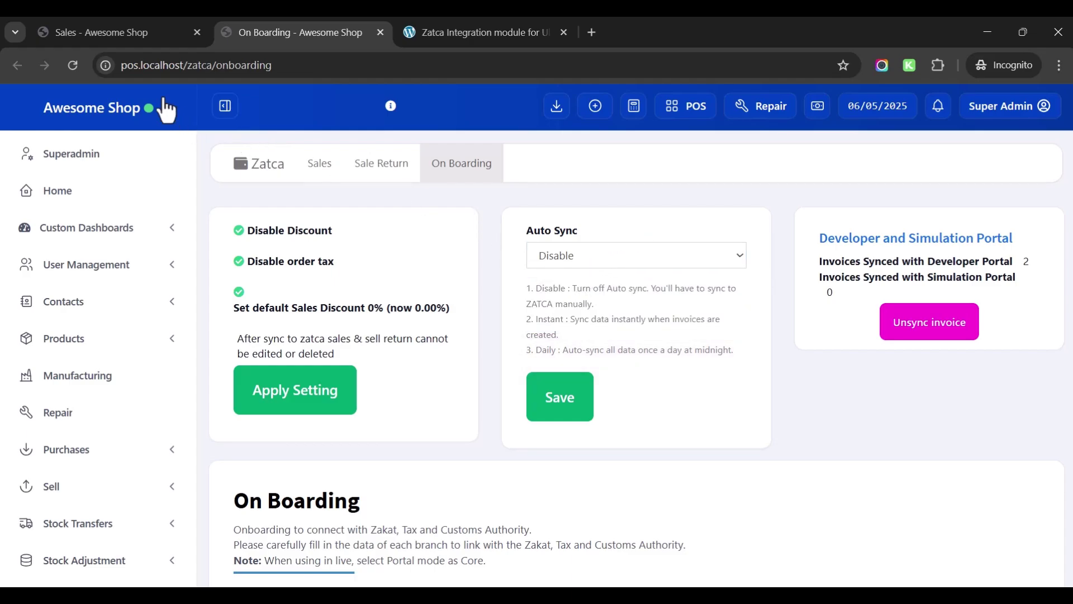
Review the Zatca status and the available actions of the invoices in the Zatca sales list
left_click(152, 47)
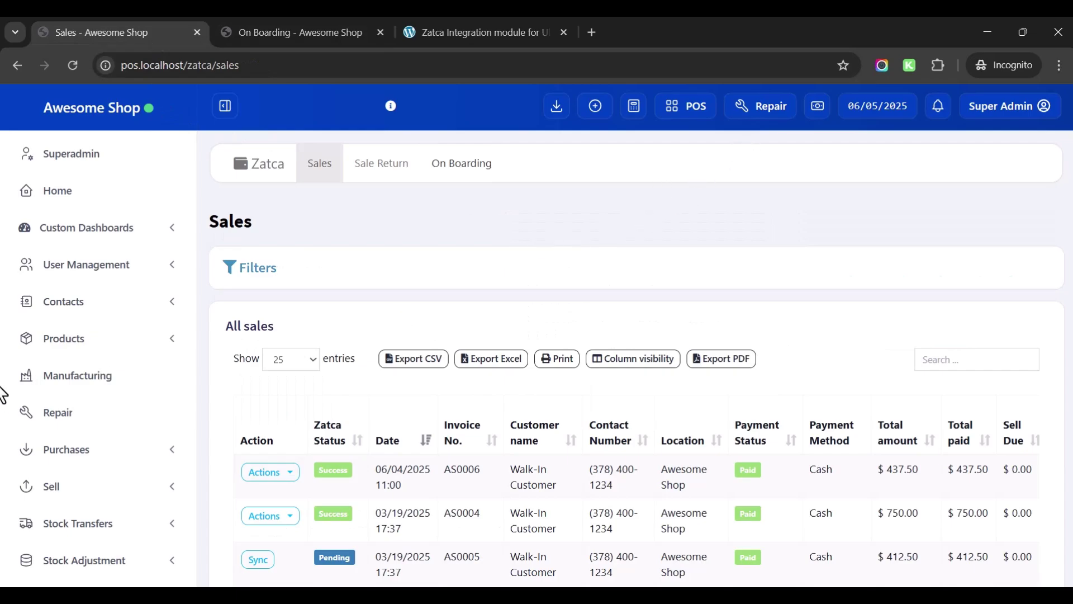
scroll(471, 254, "down", 2)
scroll(351, 267, "up", 2)
scroll(408, 217, "down", 3)
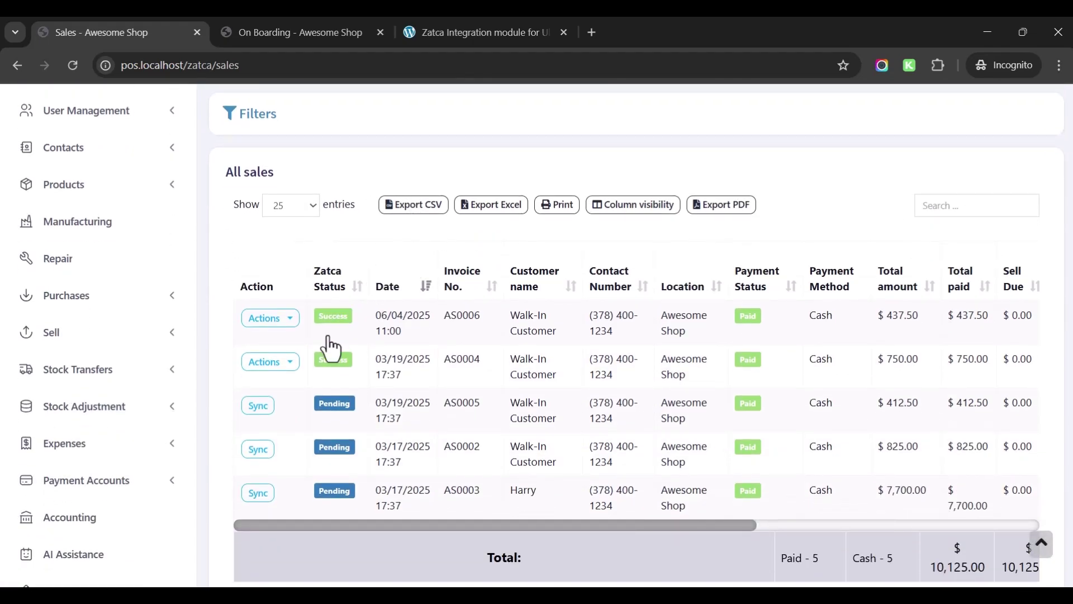
scroll(316, 313, "down", 2)
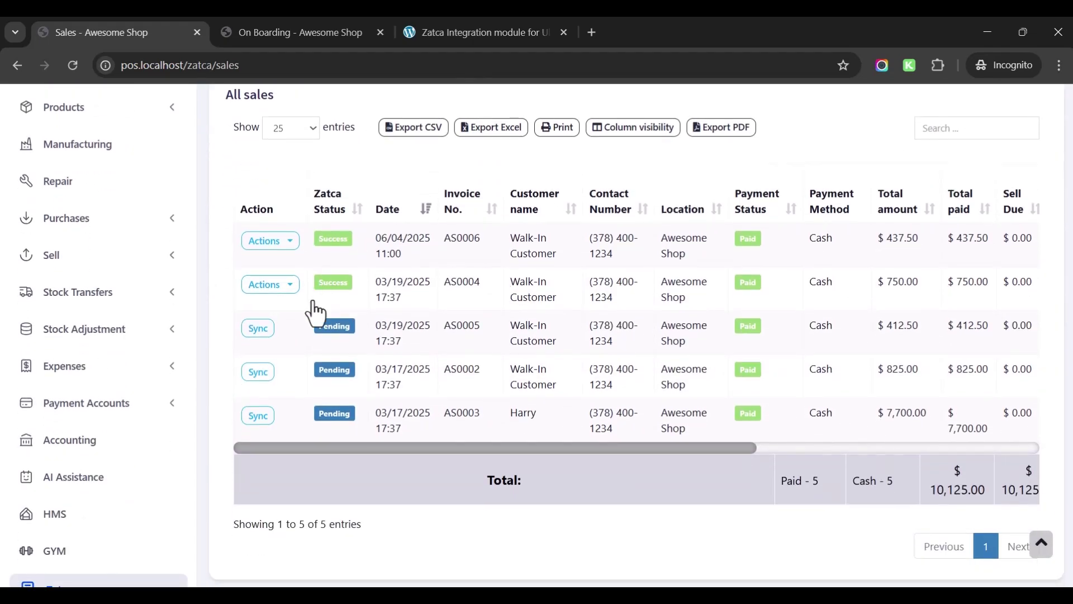
left_click(260, 373)
scroll(518, 350, "up", 3)
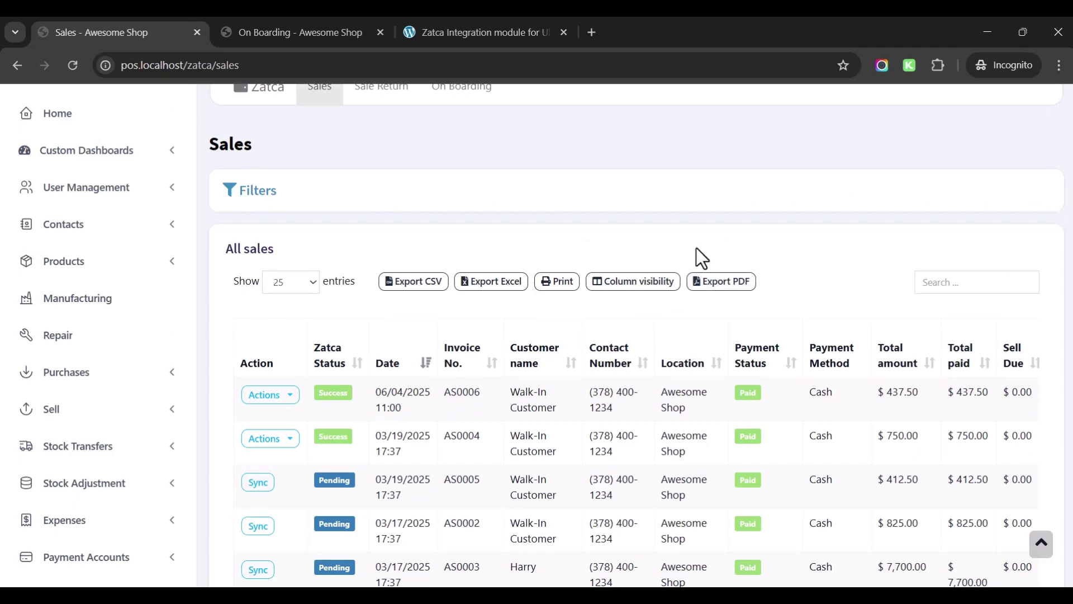
Open the Tax Rates settings page in a separate browser tab
scroll(28, 354, "down", 4)
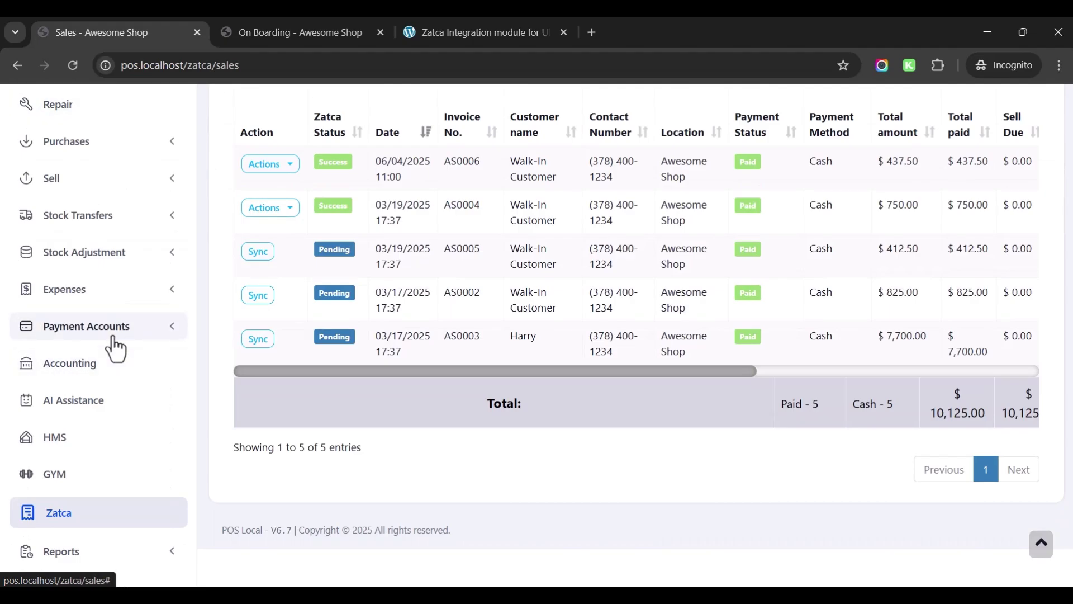
scroll(112, 348, "down", 5)
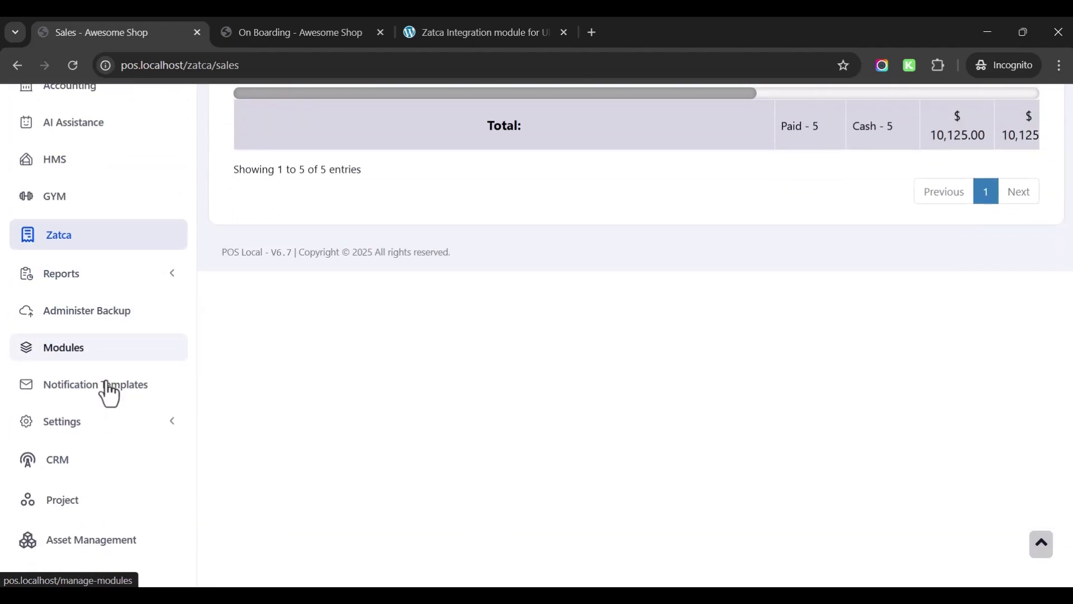
scroll(110, 394, "down", 2)
left_click(103, 324)
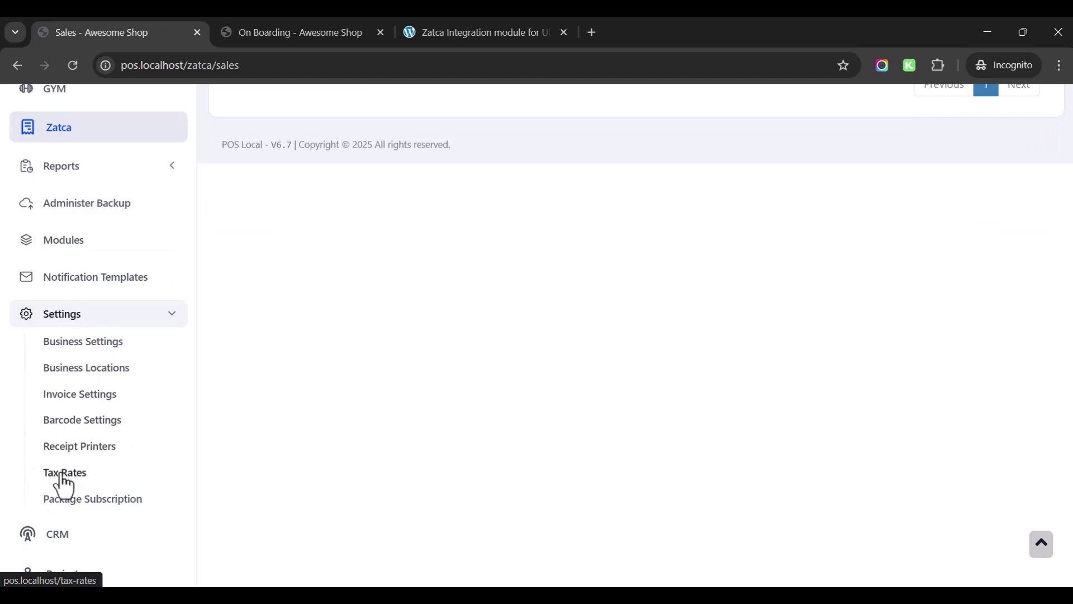
right_click(84, 473)
left_click(144, 284)
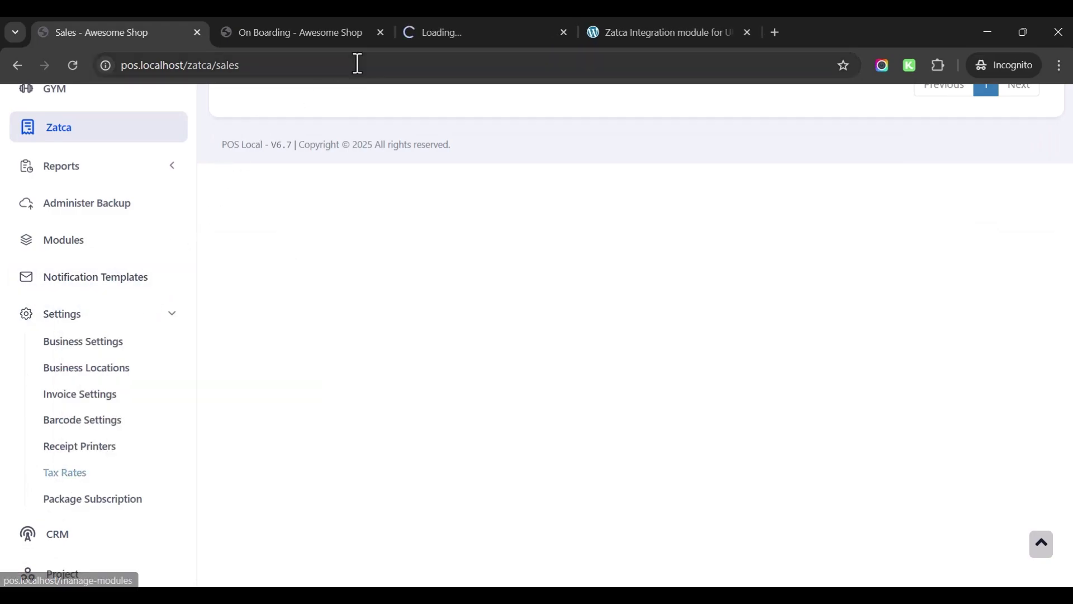
left_click(438, 33)
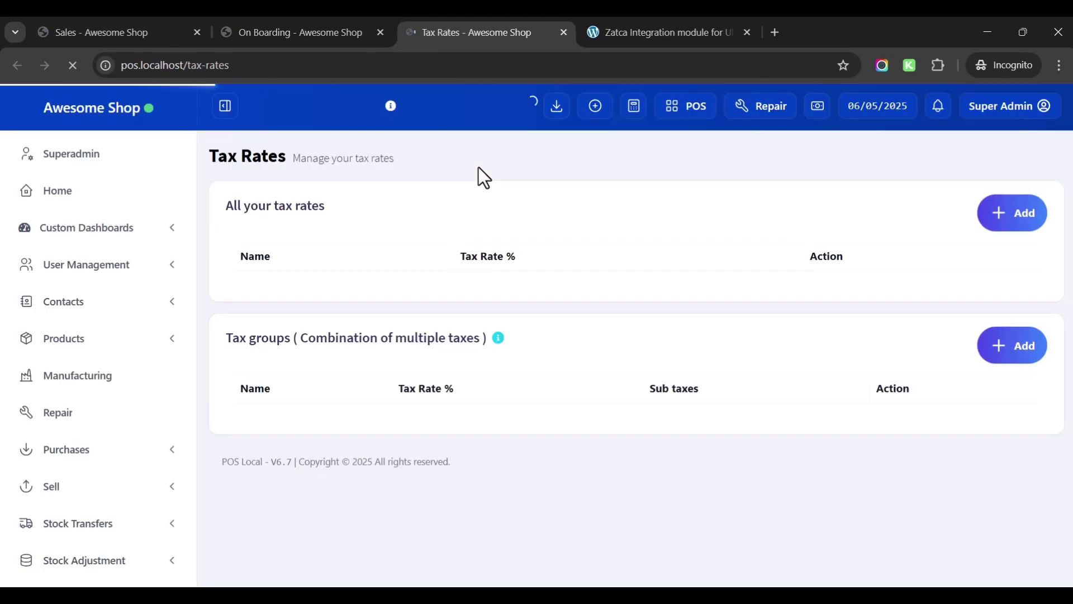
Review the names and percentages of the configured tax rates and return to the Zatca sales list
scroll(479, 166, "down", 1)
left_click_drag(255, 251, 306, 388)
left_click(305, 388)
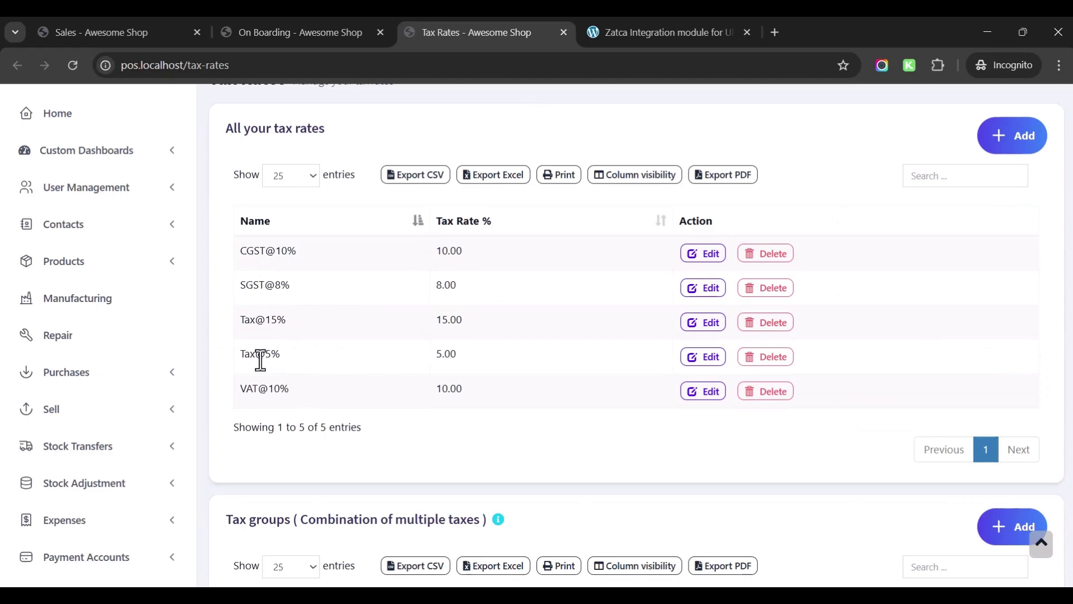
left_click_drag(242, 354, 261, 355)
left_click_drag(238, 390, 297, 390)
left_click(287, 383)
left_click(100, 32)
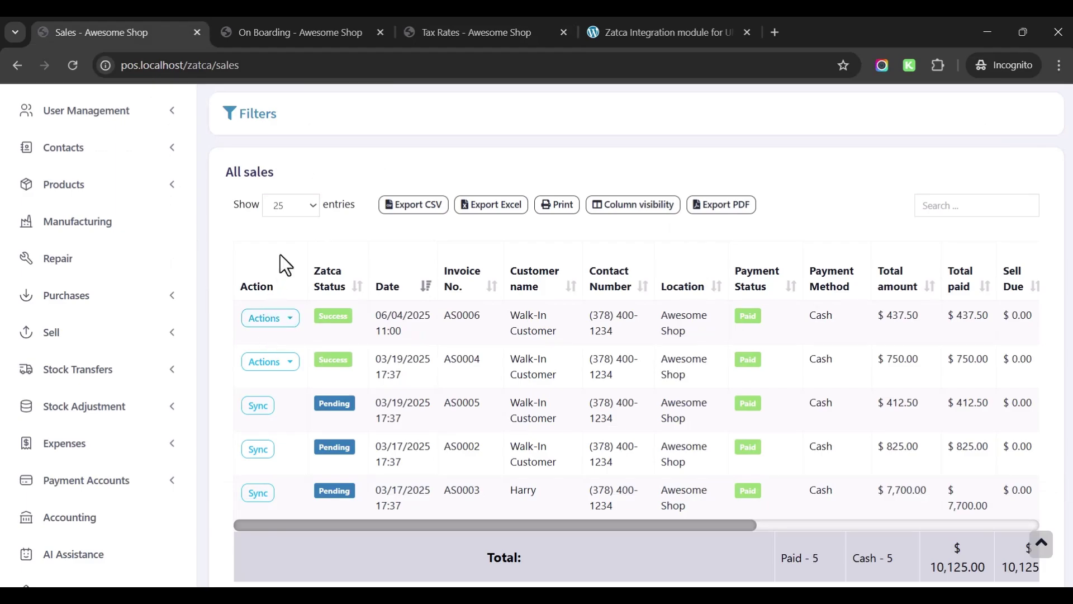
Try to download the XML file of the 06/04/2025 sale in the Zatca sales list
scroll(281, 252, "down", 1)
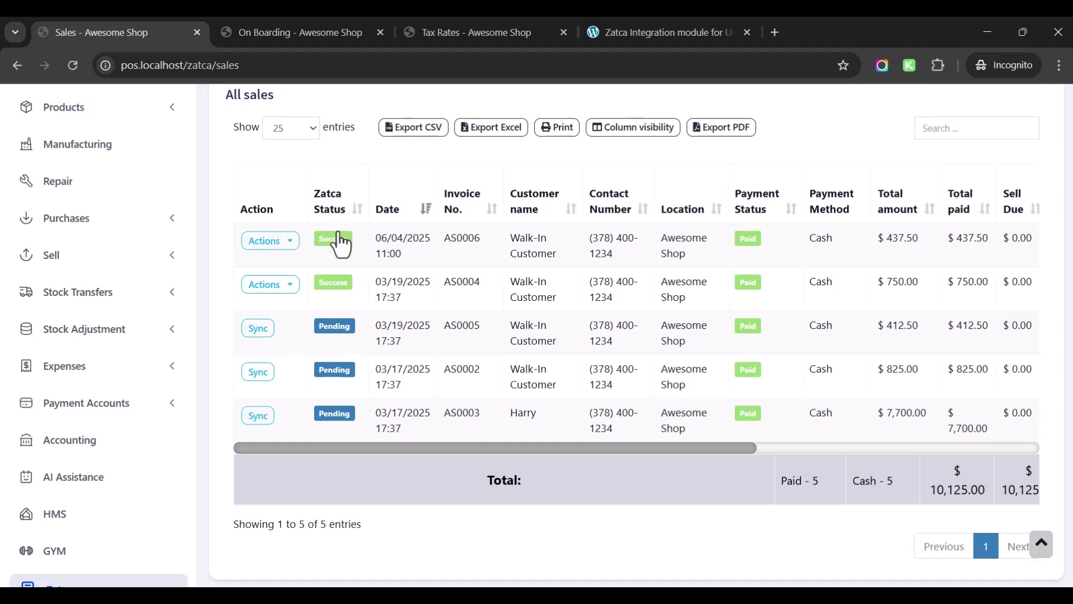
left_click(270, 244)
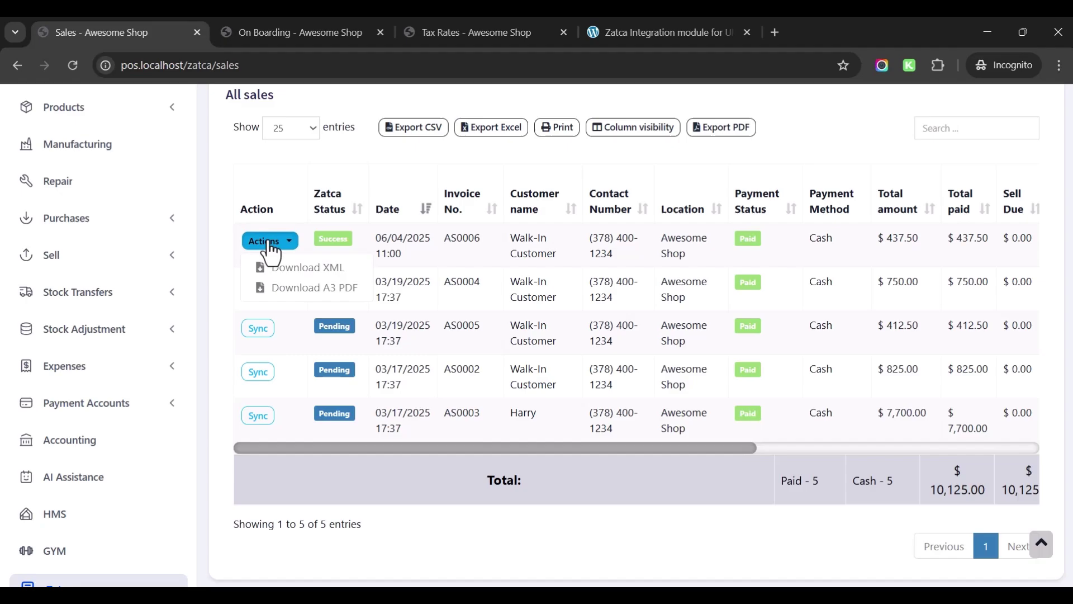
left_click(293, 279)
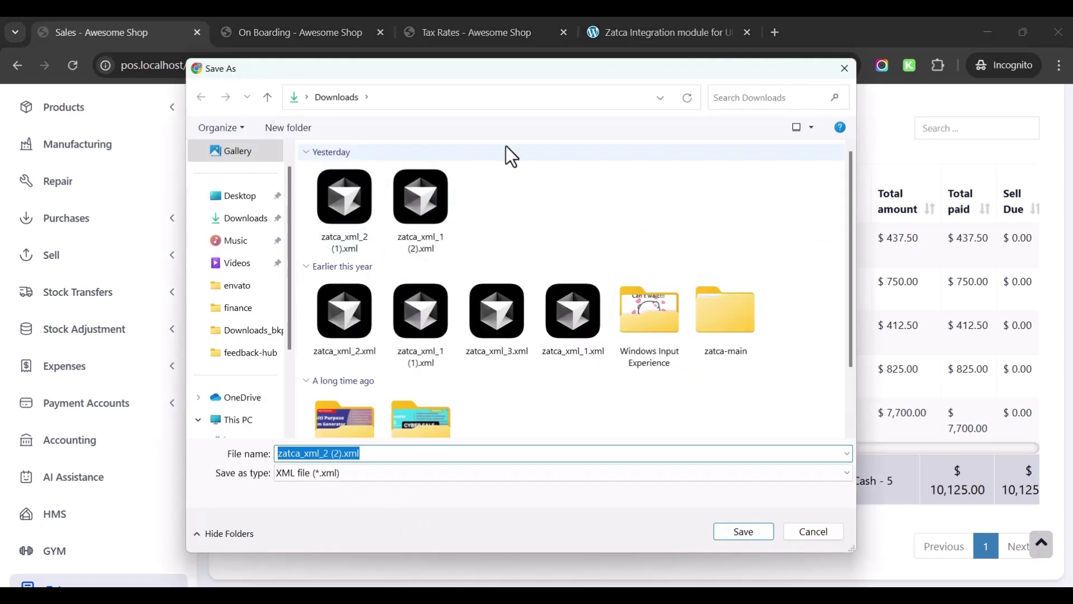
left_click(849, 71)
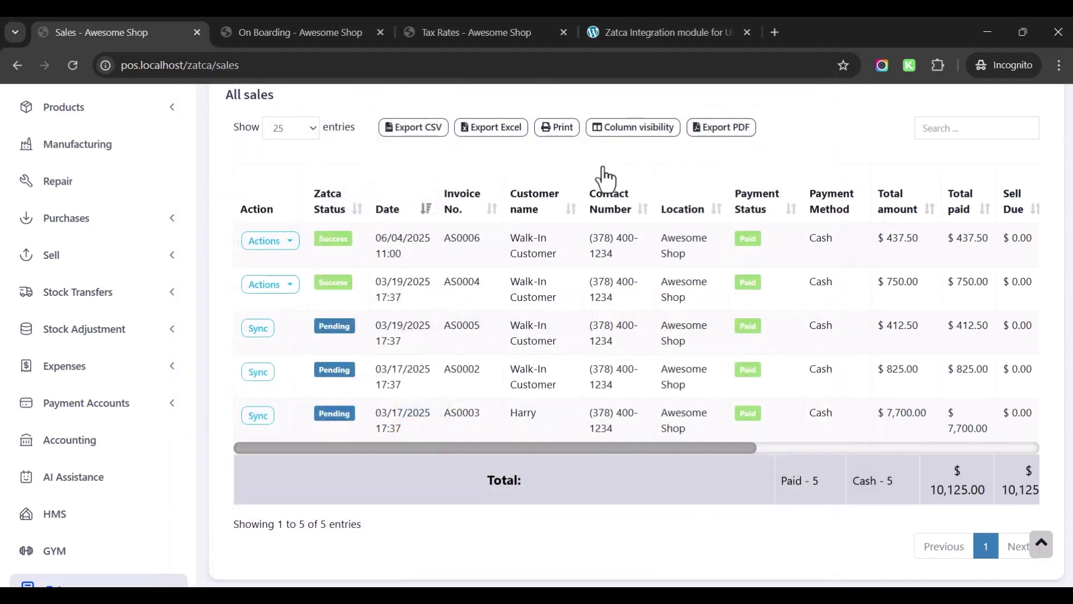
Open the A3 PDF of the 06/04/2025 sale AS0006 from the Zatca sales list
scroll(604, 178, "up", 2)
scroll(604, 177, "up", 1)
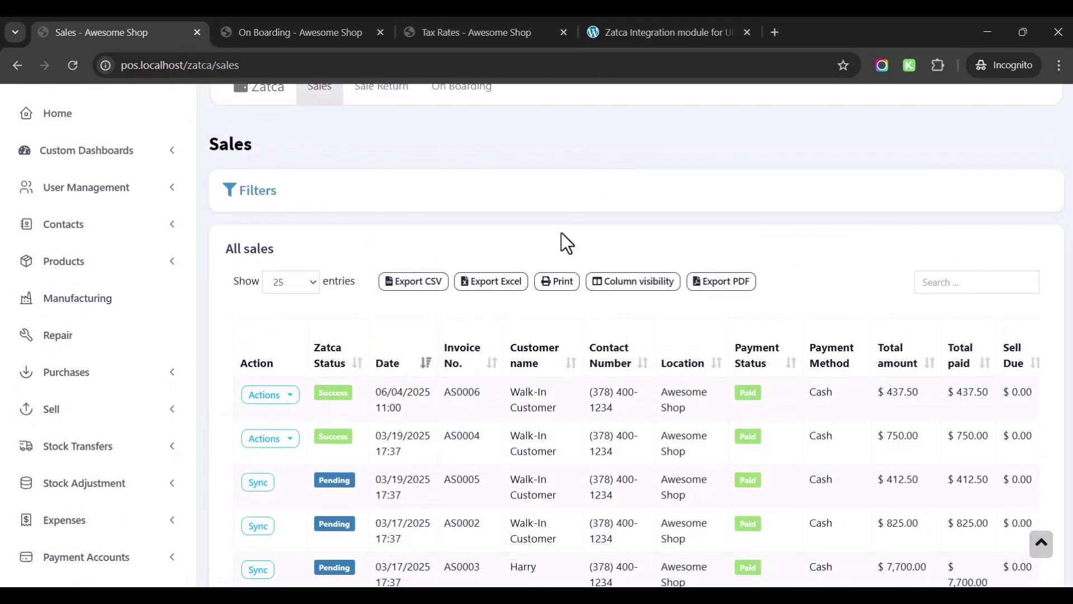
scroll(561, 233, "down", 3)
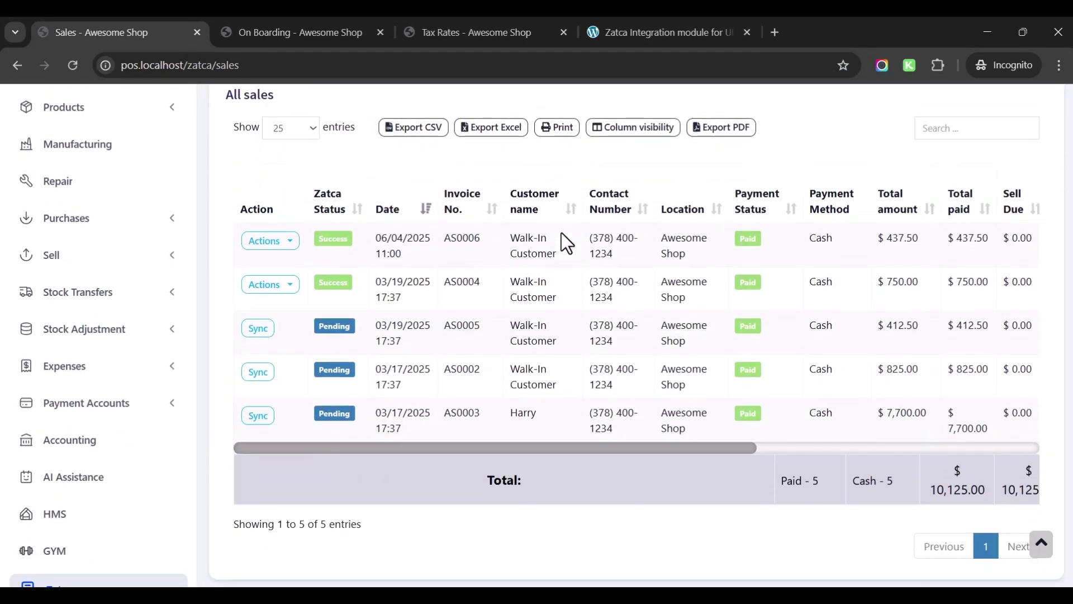
left_click(267, 245)
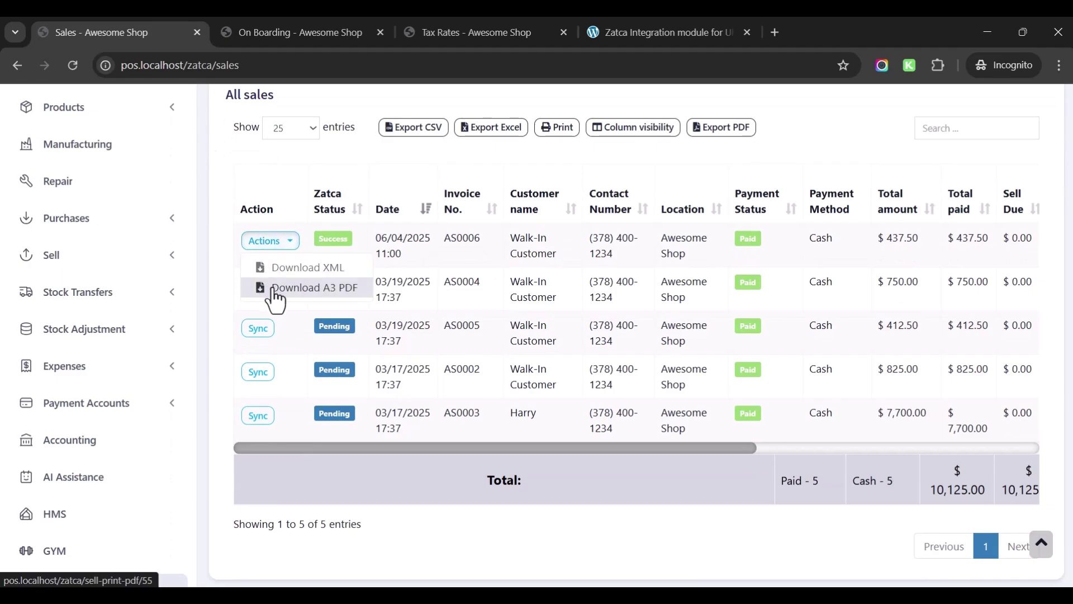
left_click(275, 288)
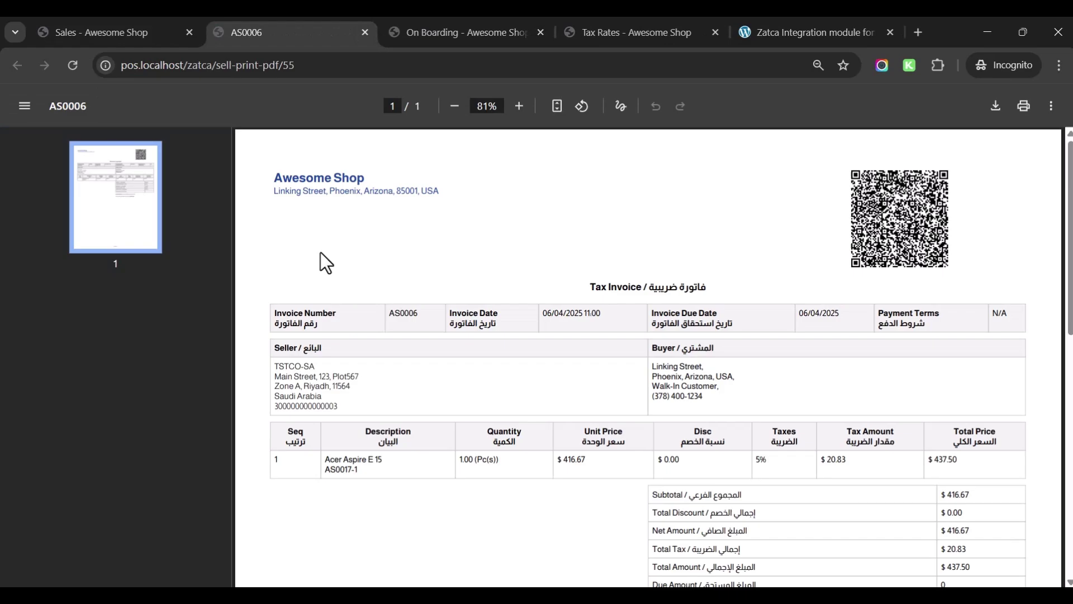
Examine the tax invoice PDF, including its bilingual title, QR code, seller and buyer details, item line and totals
left_click_drag(590, 288, 619, 290)
left_click(732, 295)
scroll(726, 284, "down", 6)
scroll(727, 284, "up", 6)
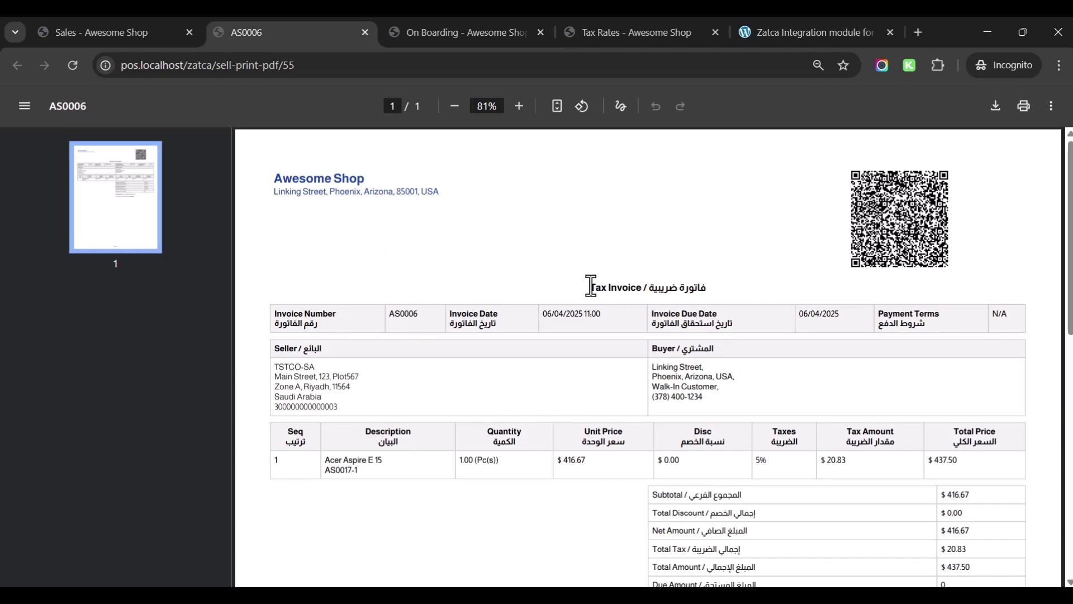
left_click_drag(592, 285, 683, 293)
scroll(428, 317, "down", 1)
left_click_drag(274, 271, 323, 330)
left_click(323, 329)
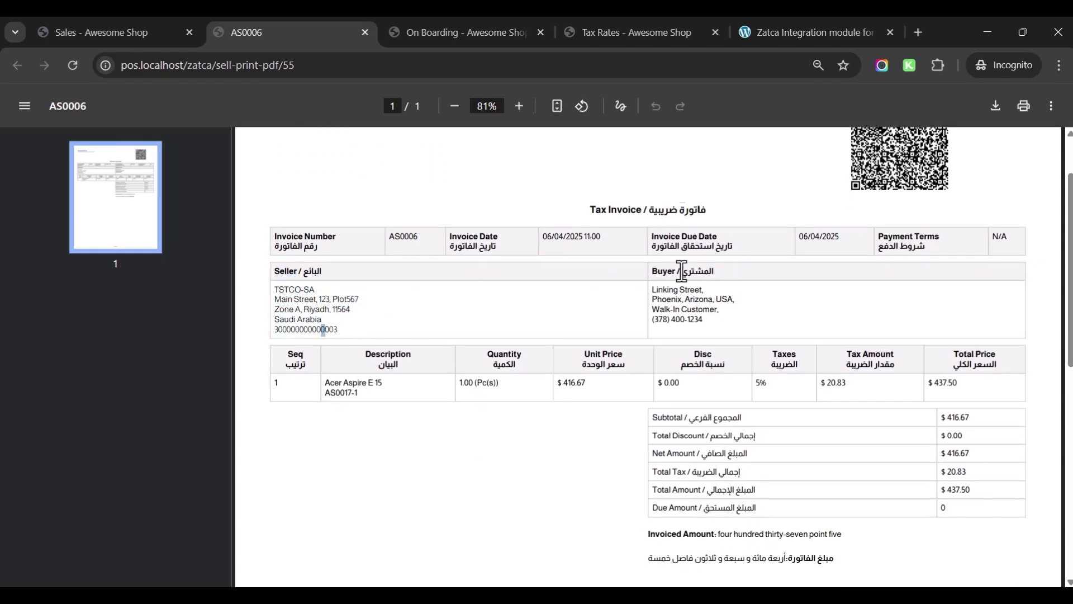
left_click_drag(668, 271, 678, 282)
left_click(698, 308)
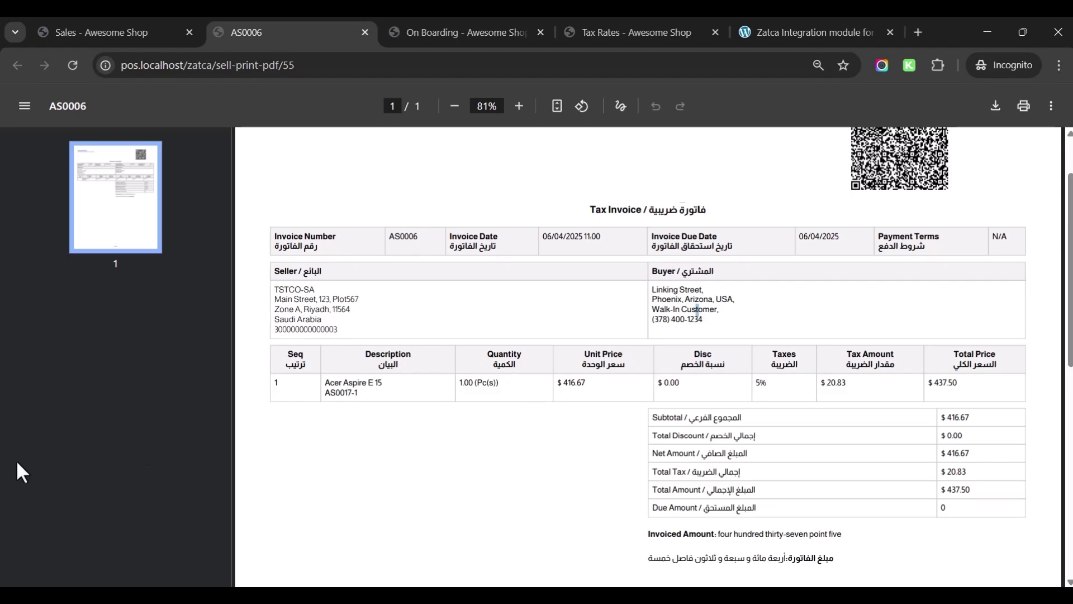
scroll(843, 405, "down", 1)
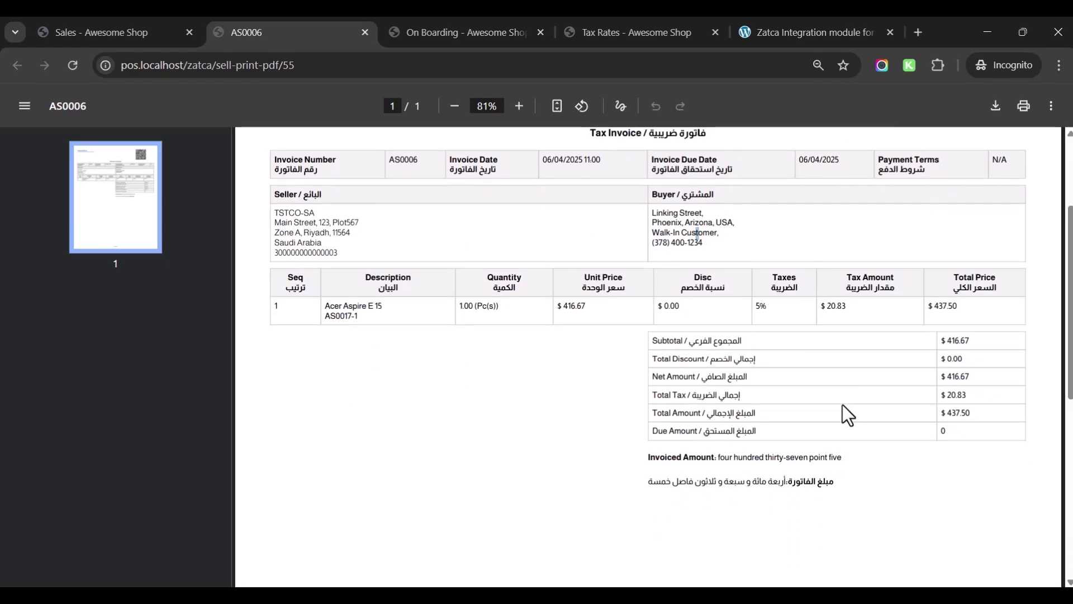
scroll(843, 405, "up", 2)
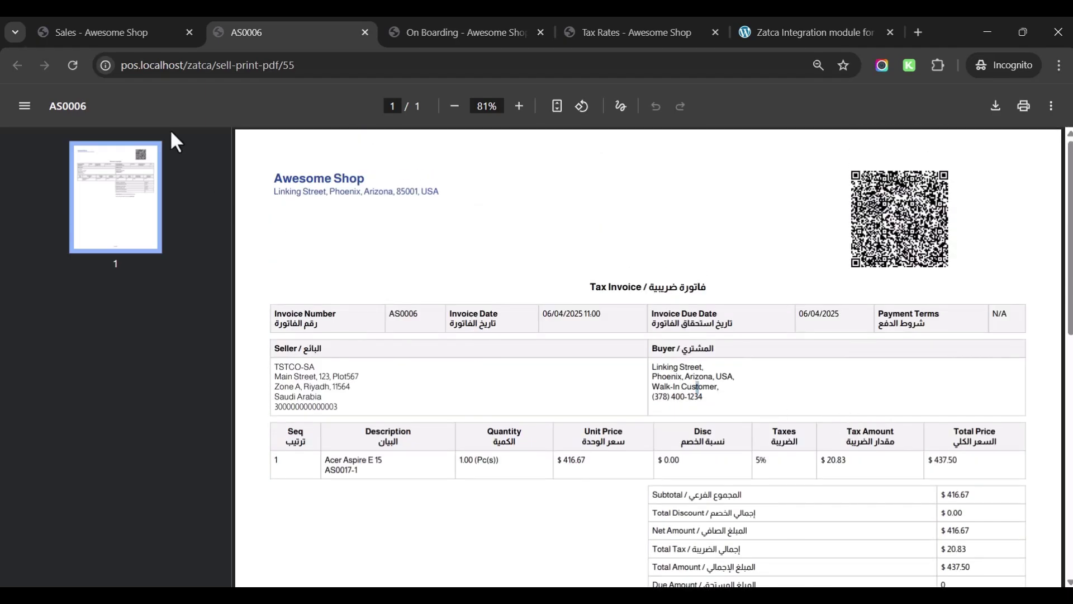
Return to the Zatca sales list and open the Zatca Sale Return list
left_click(101, 32)
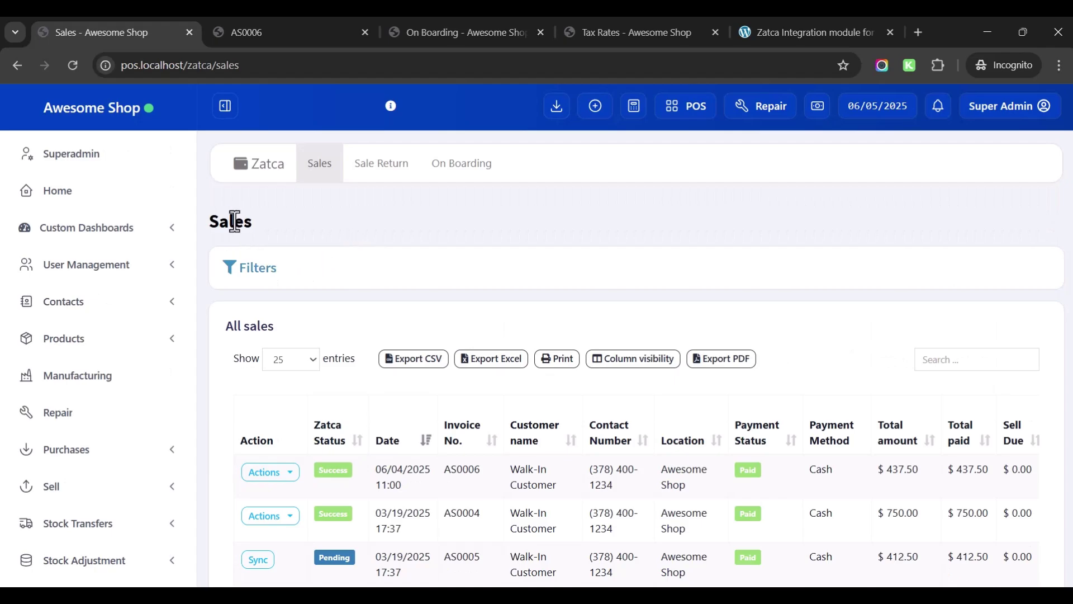
left_click(301, 35)
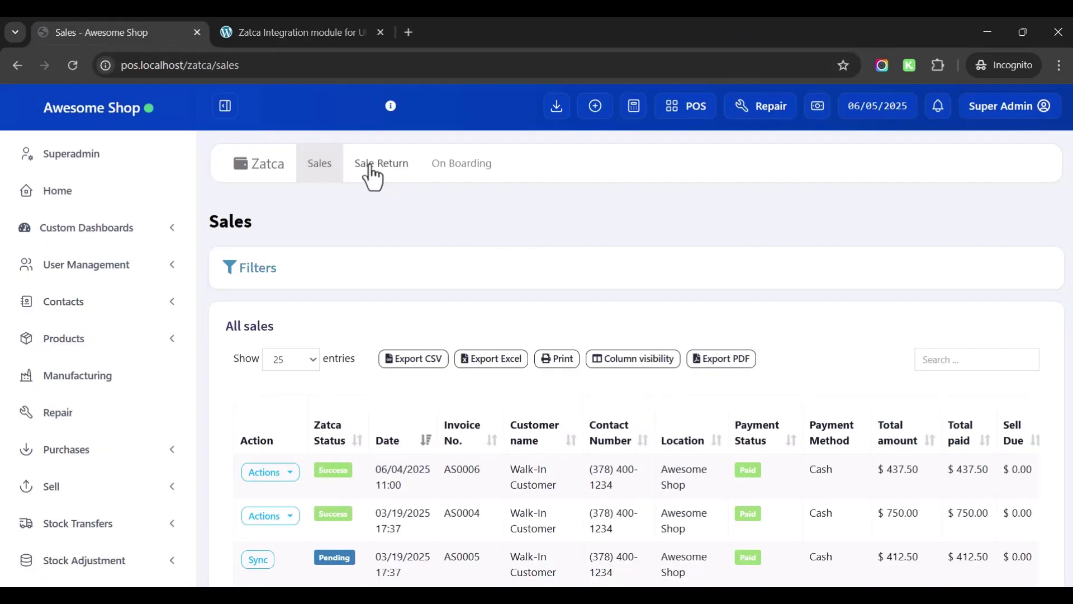
left_click(371, 165)
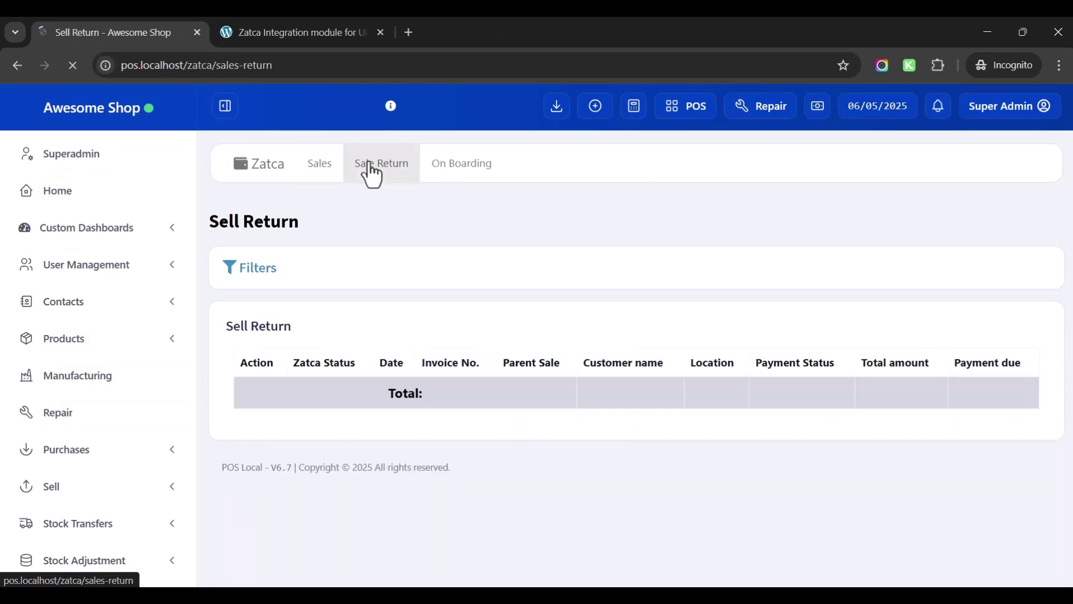
Open the Zatca On Boarding page in a separate browser tab and return to the Sell Return list
middle_click(451, 171)
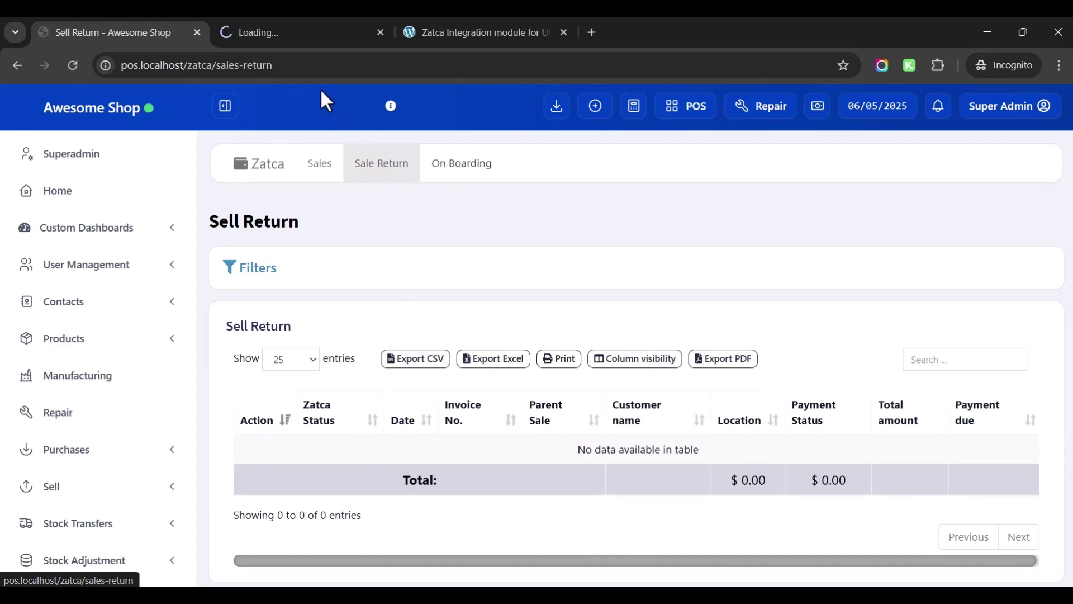
left_click(301, 34)
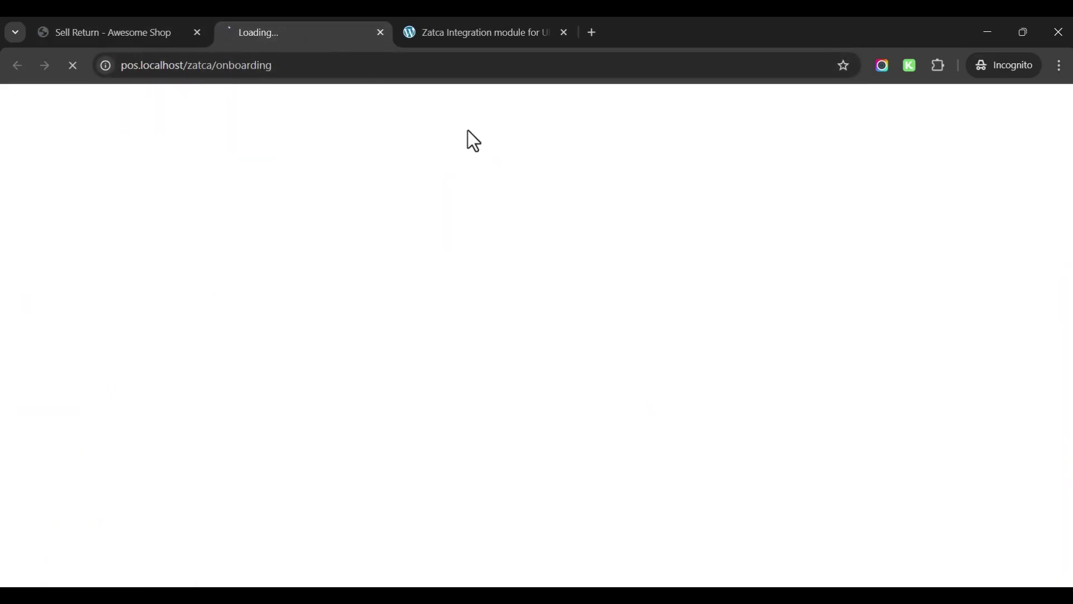
left_click(140, 32)
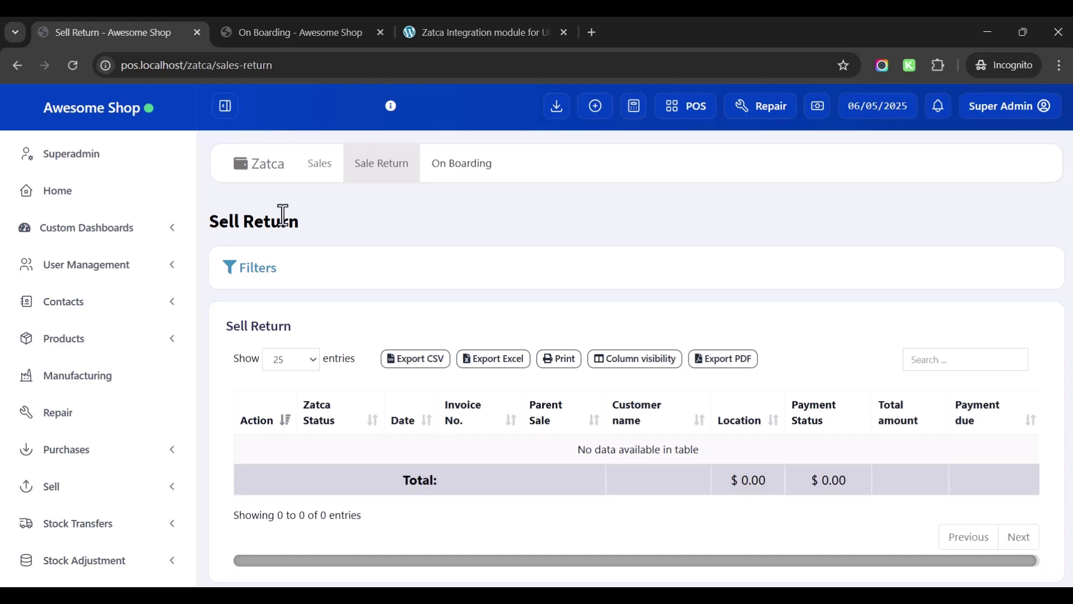
Read the module introduction and the Effortless Onboarding feature on the Zatca product page, comparing with the Sell Return list
left_click(471, 32)
scroll(274, 318, "down", 1)
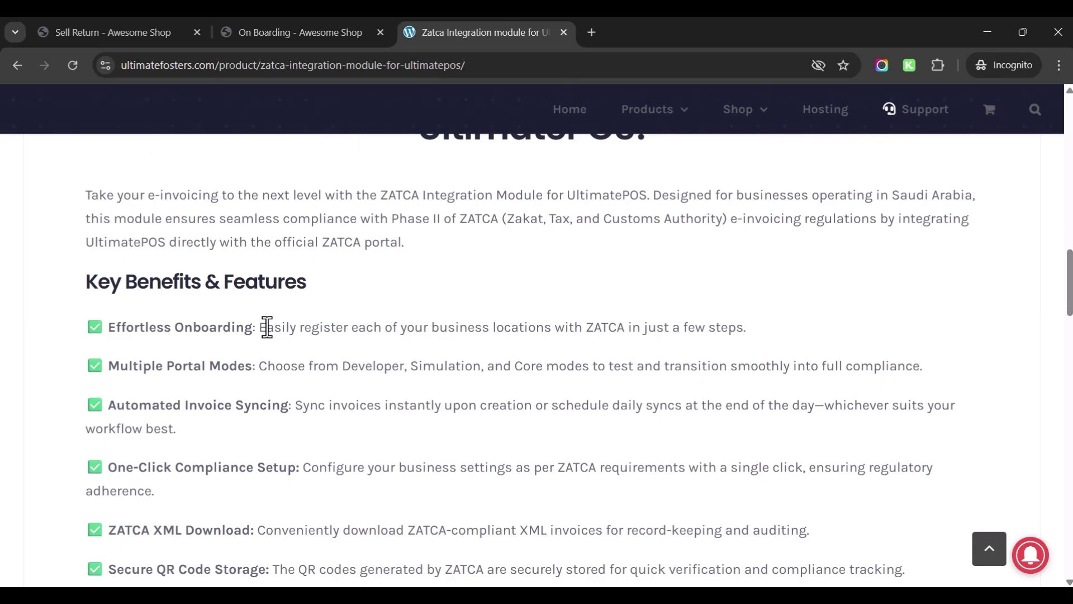
left_click(76, 34)
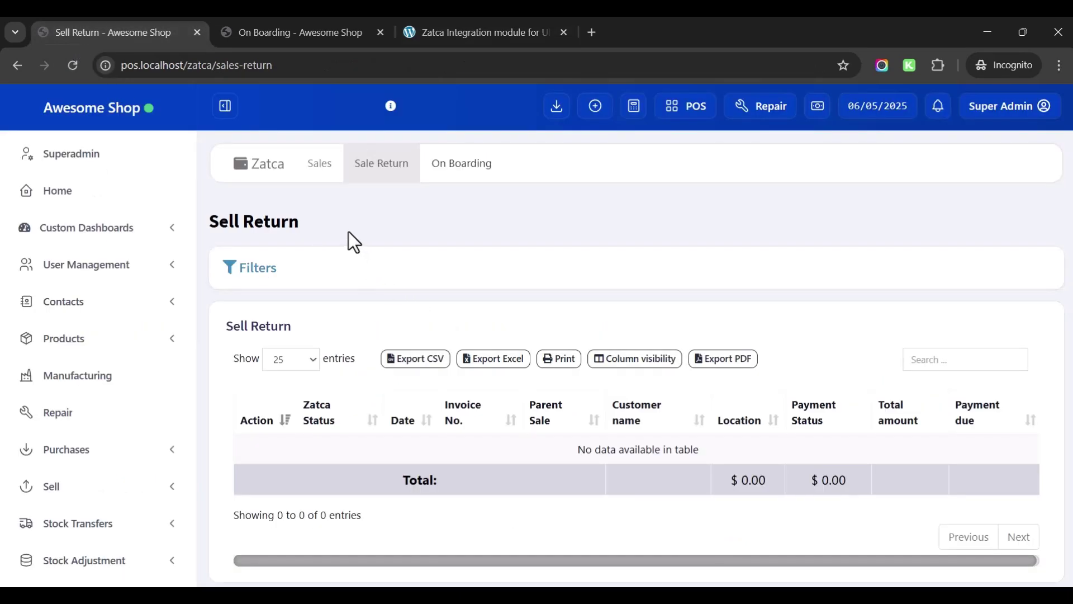
left_click(443, 33)
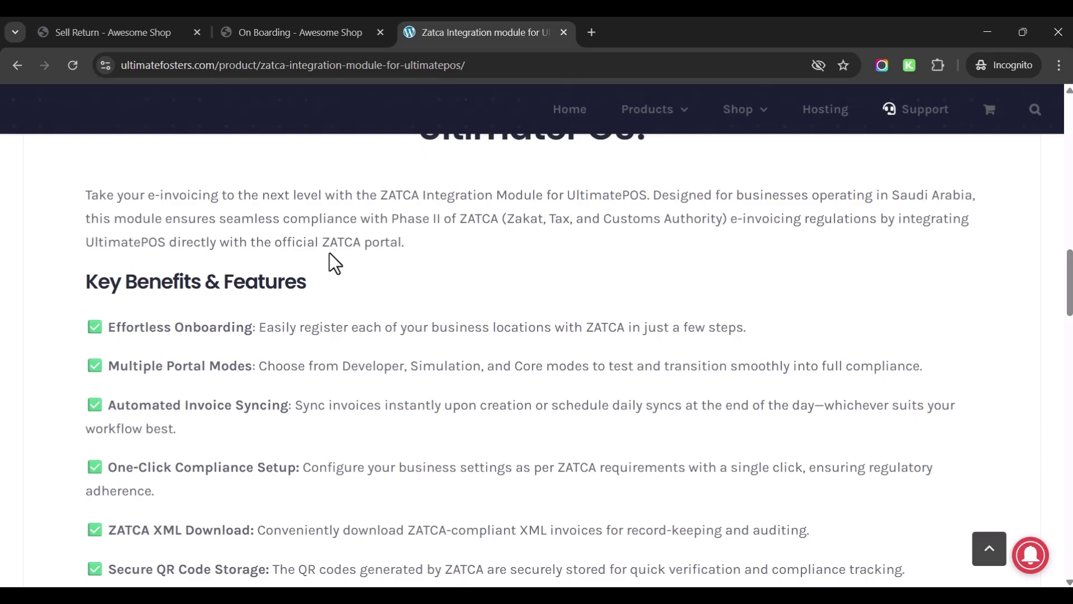
double_click(278, 287)
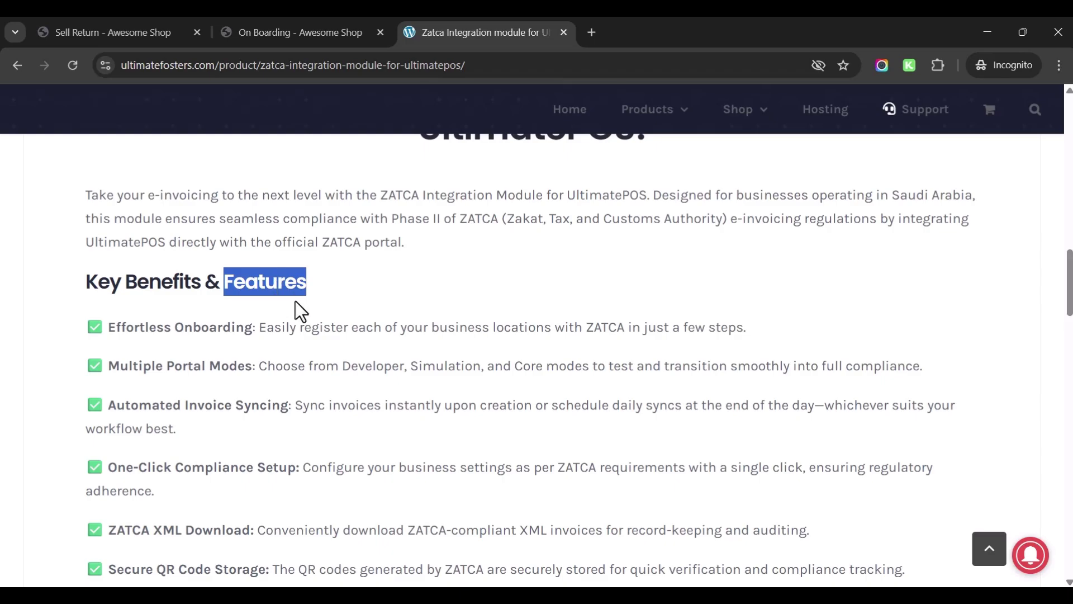
scroll(299, 312, "down", 1)
left_click_drag(258, 250, 726, 250)
left_click(106, 38)
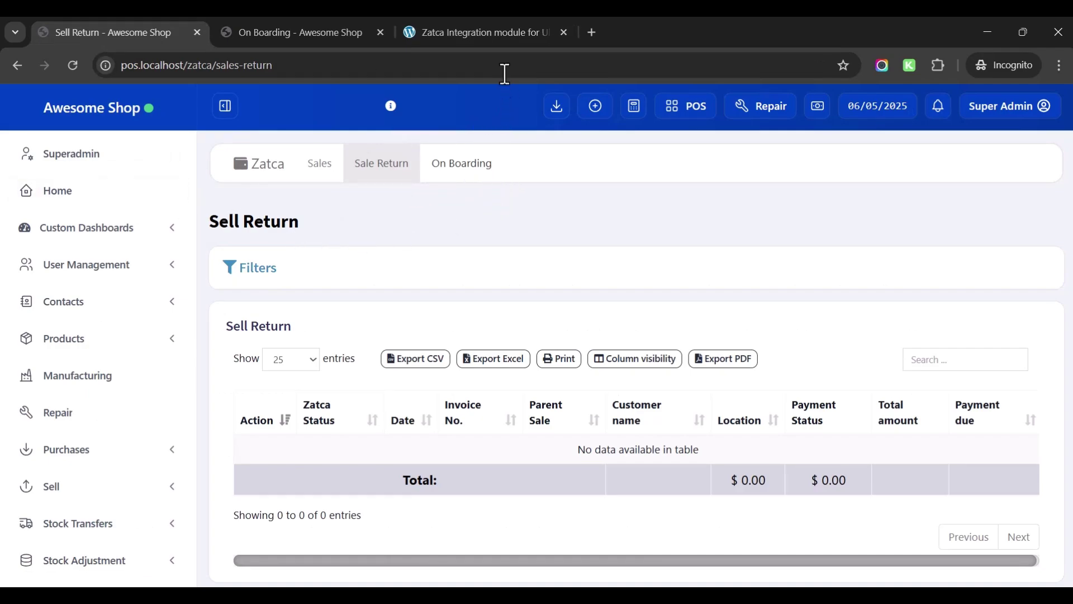
Review the remaining key features on the Zatca product page, from portal modes and invoice syncing to Secure QR Code Storage
left_click(495, 31)
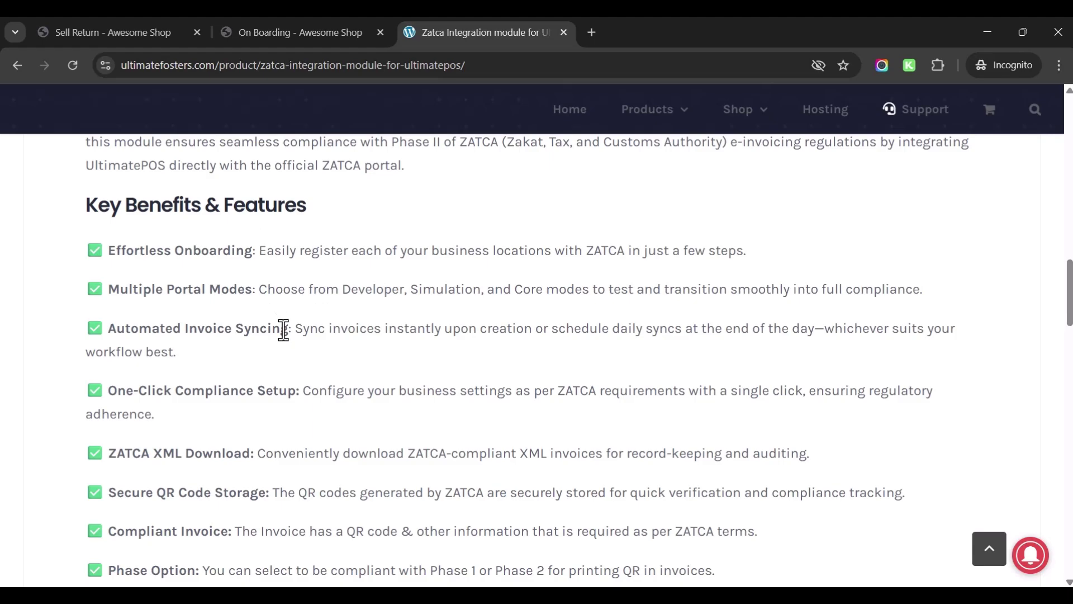
scroll(284, 337, "down", 2)
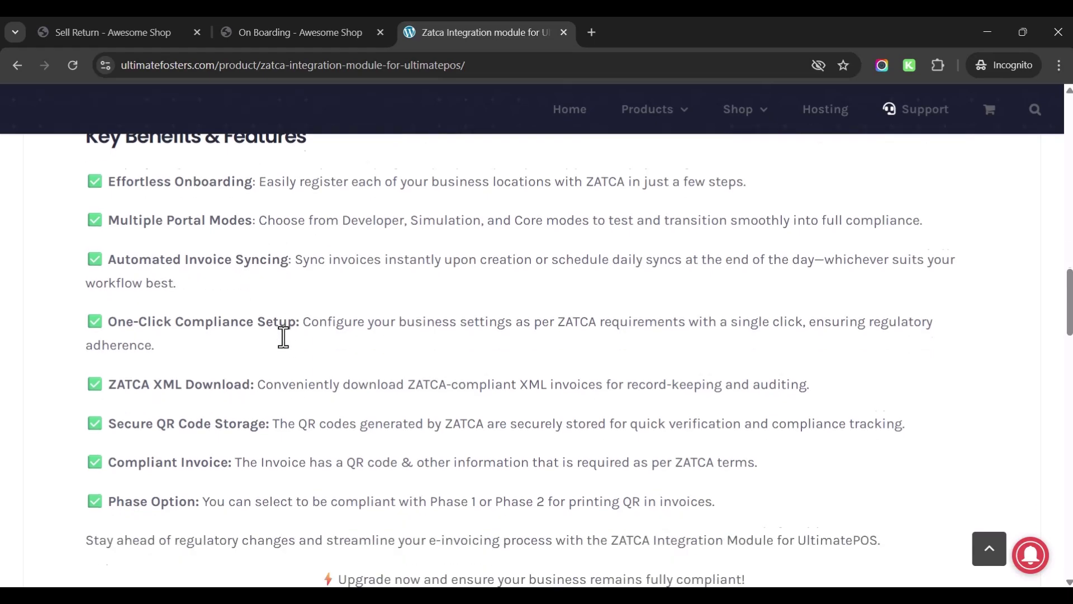
scroll(289, 323, "down", 1)
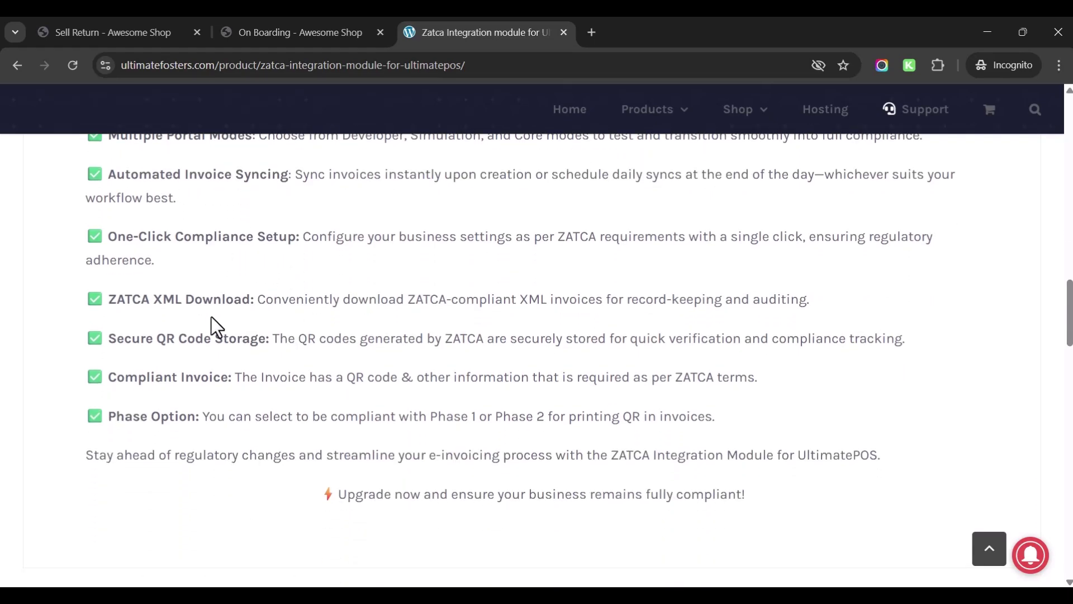
left_click_drag(109, 340, 267, 339)
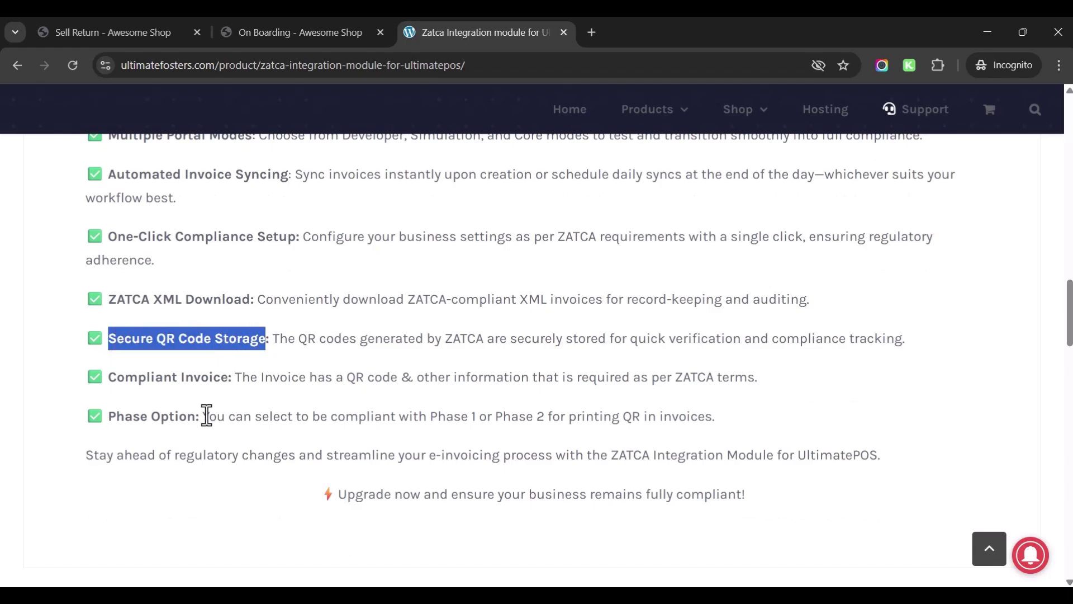
scroll(438, 338, "down", 2)
scroll(443, 335, "up", 2)
scroll(443, 336, "up", 1)
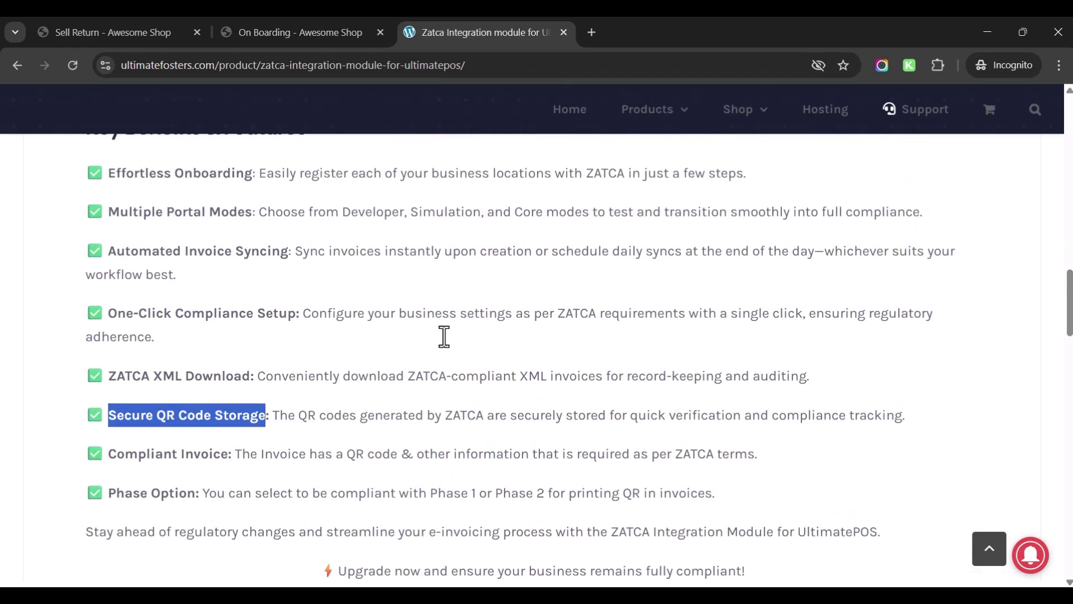
scroll(444, 337, "down", 1)
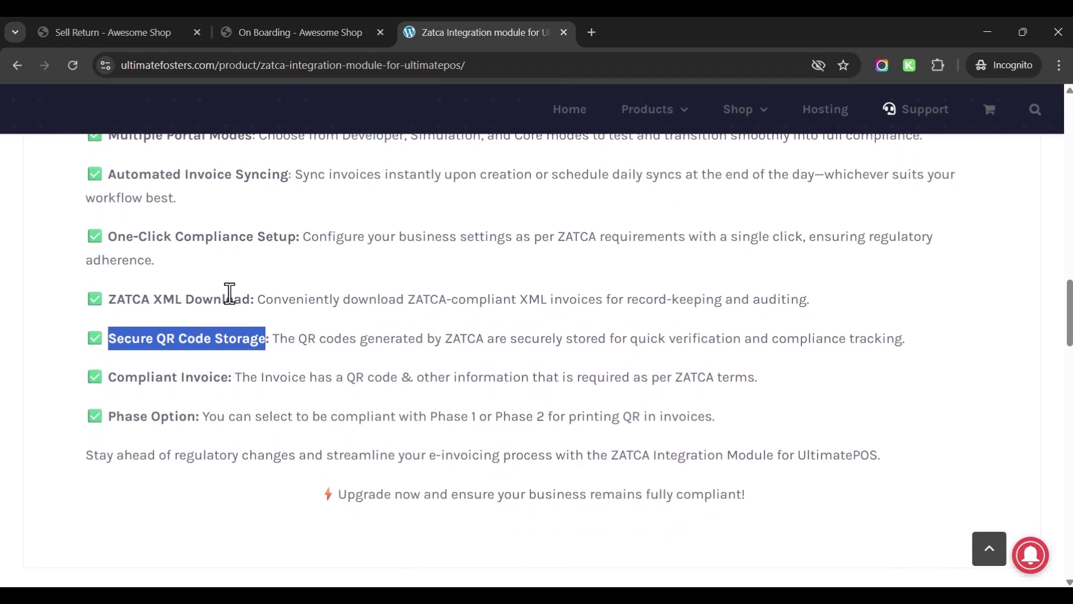
Look over the UltimatePOS navigation entries and read the Phase Option feature on the Zatca product page
left_click(152, 34)
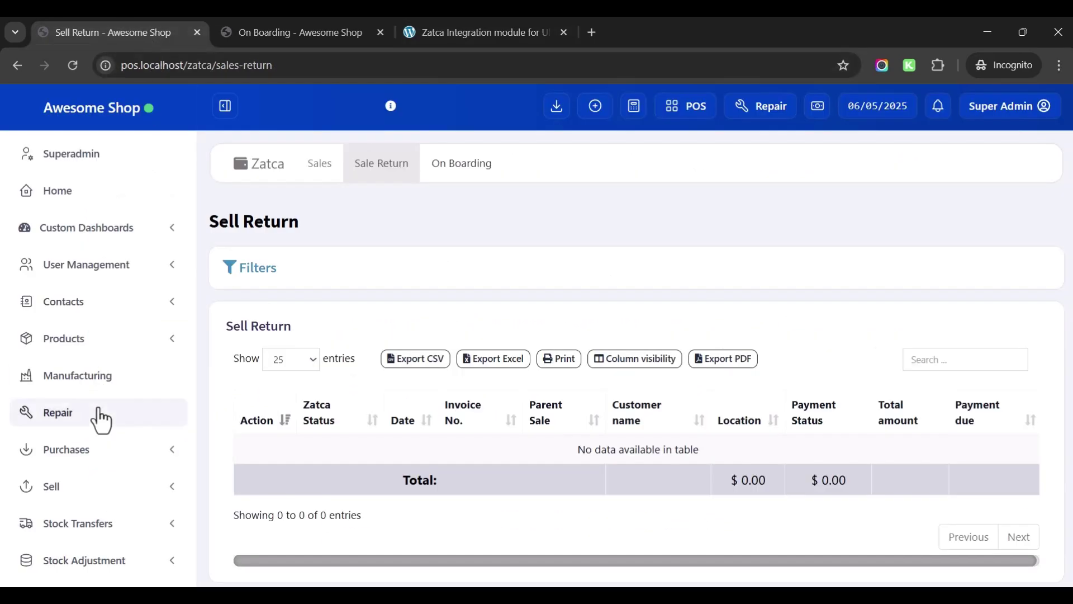
scroll(101, 419, "down", 5)
scroll(101, 419, "down", 2)
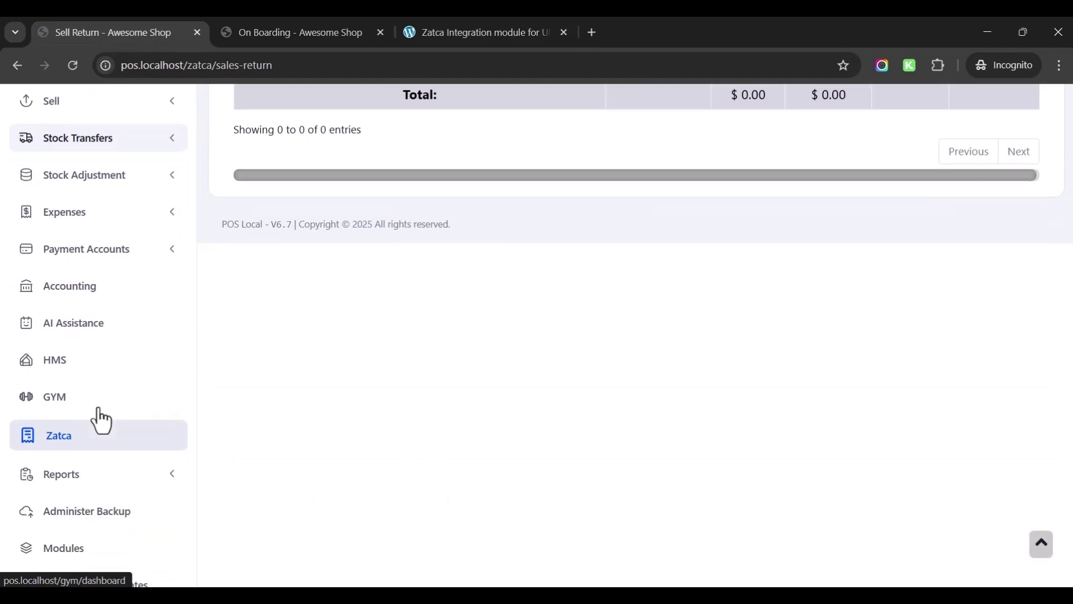
left_click(451, 35)
left_click_drag(235, 416, 706, 416)
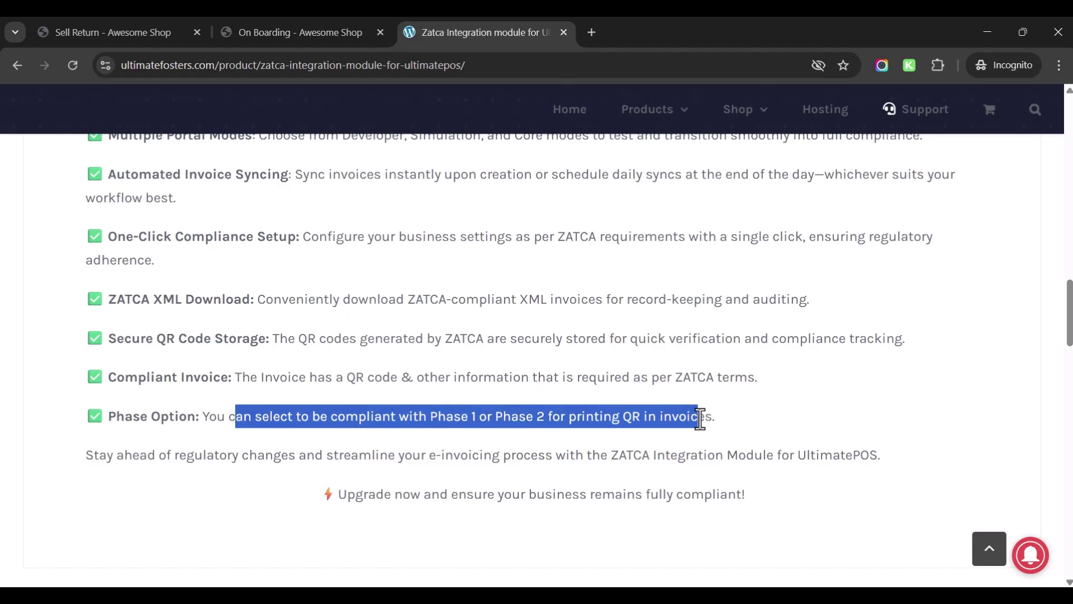
double_click(699, 417)
Open the Zatca sales list, then view the description and version details on the Zatca product page
left_click(125, 34)
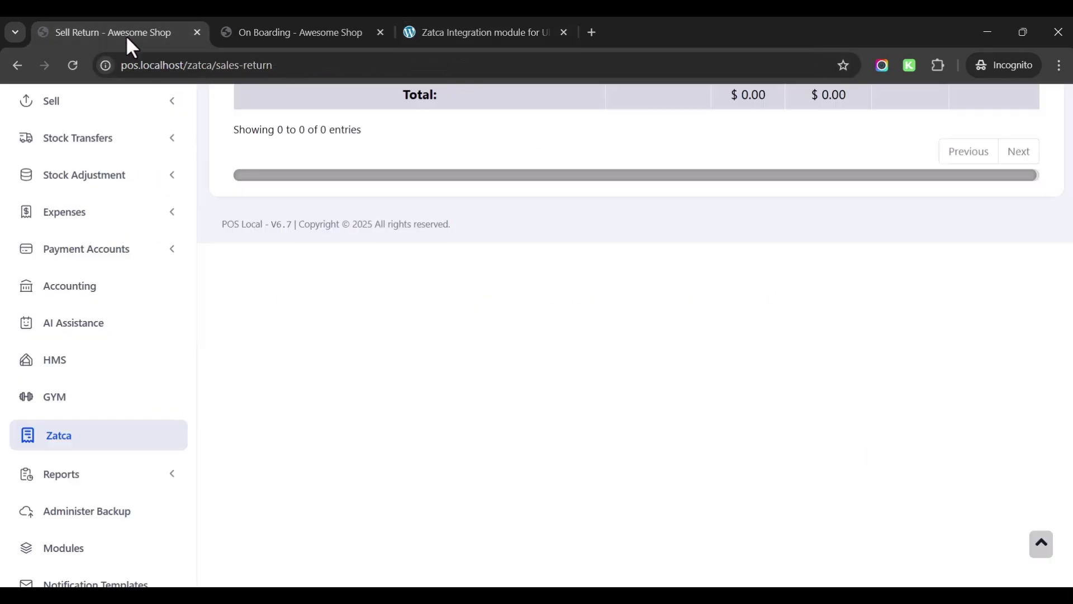
left_click(320, 173)
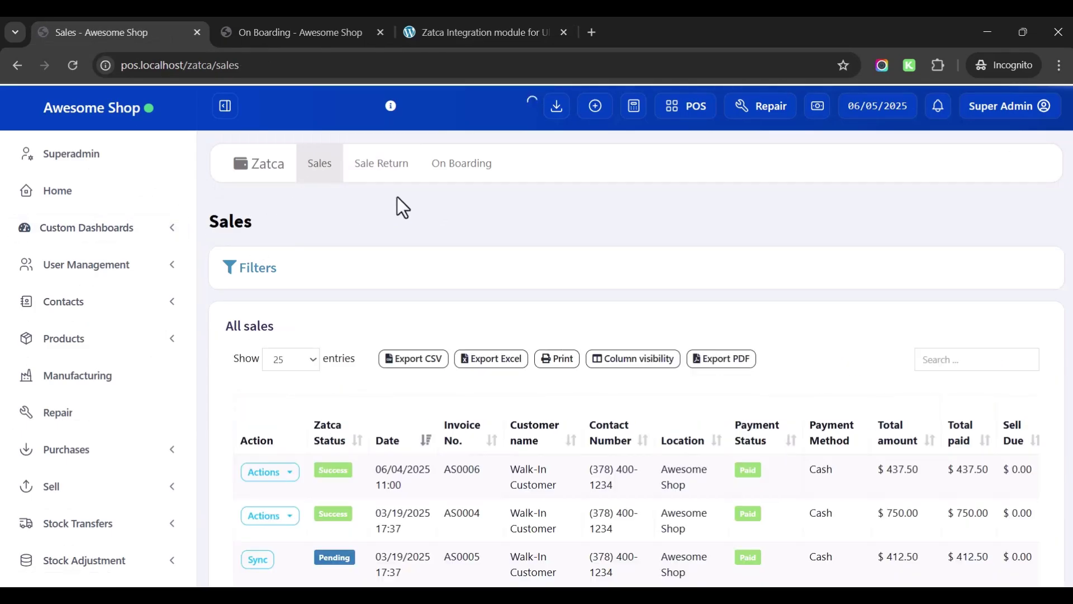
scroll(397, 196, "down", 1)
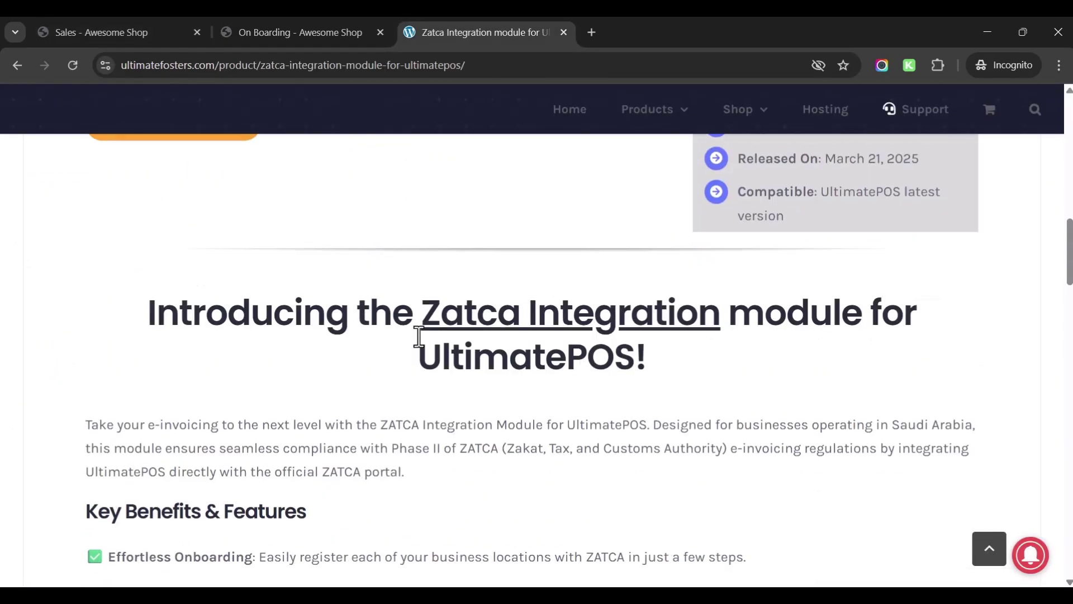
scroll(419, 336, "up", 10)
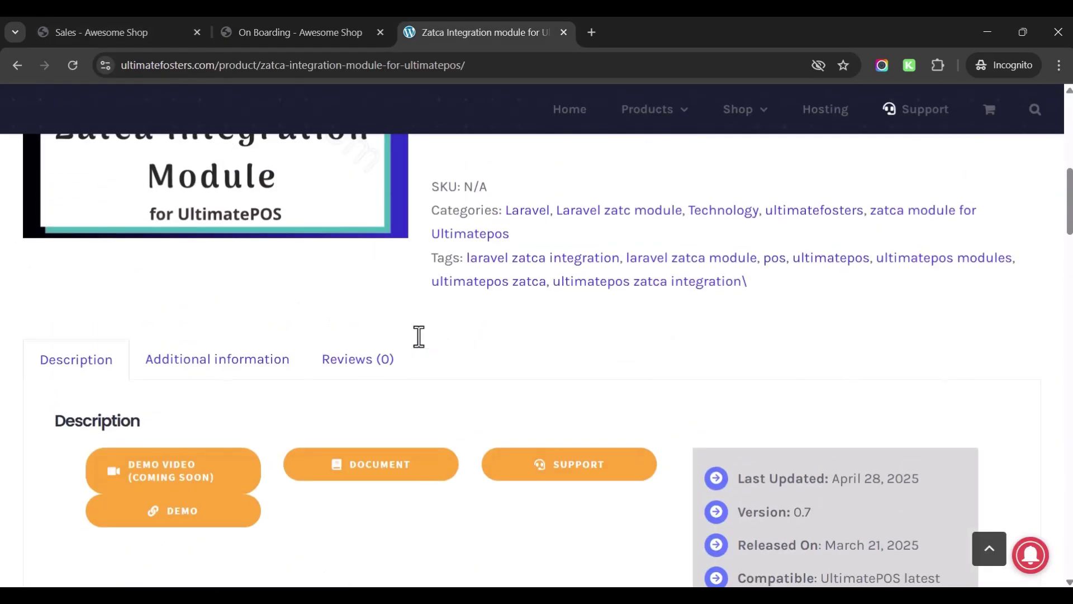